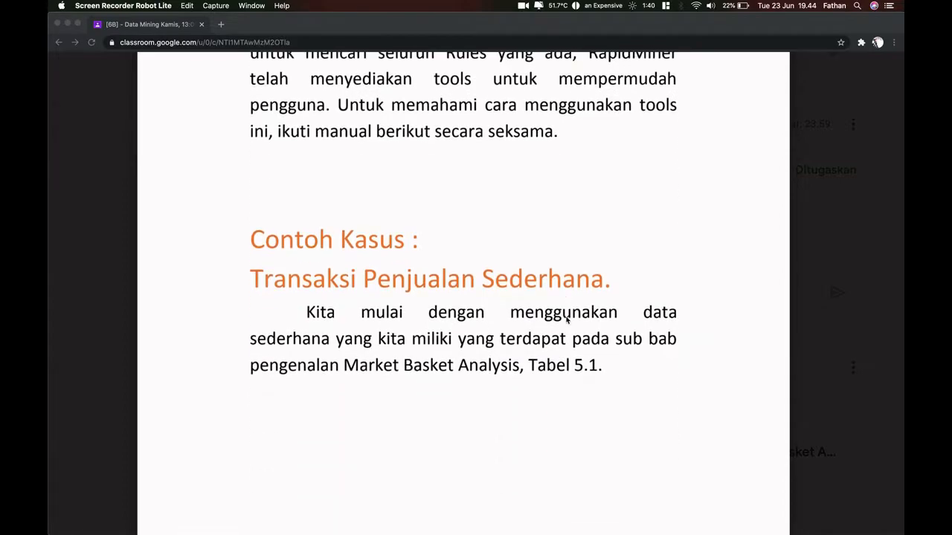
Step: Read the manual's Transaksi Penjualan Sederhana case, including the sales table and the repository import instructions, and switch to RapidMiner Studio
scroll(572, 427, down, 3)
scroll(572, 428, up, 1)
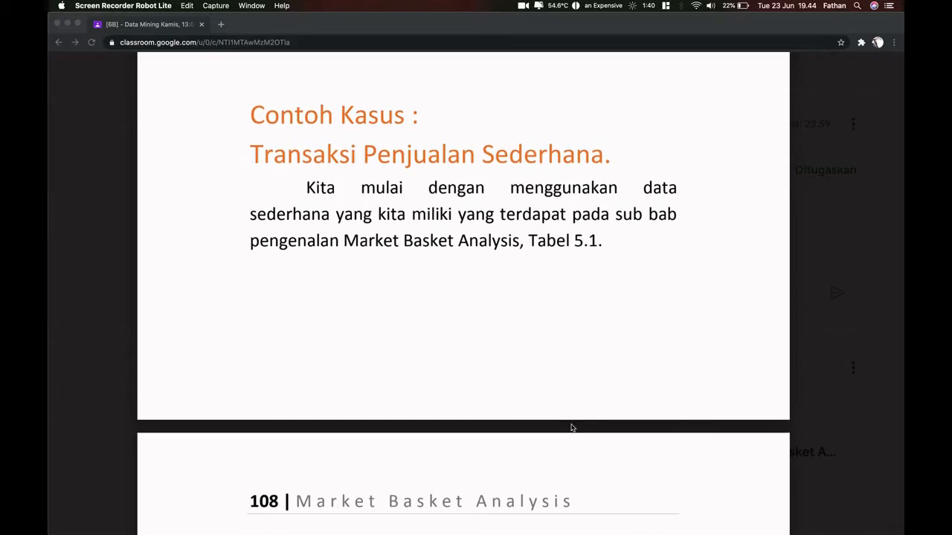
scroll(572, 428, down, 6)
scroll(572, 427, up, 5)
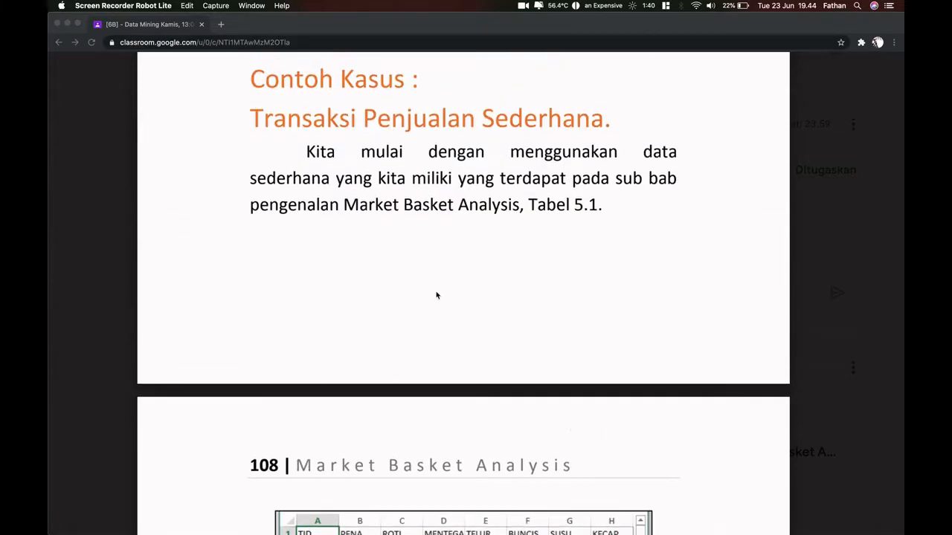
scroll(436, 295, up, 1)
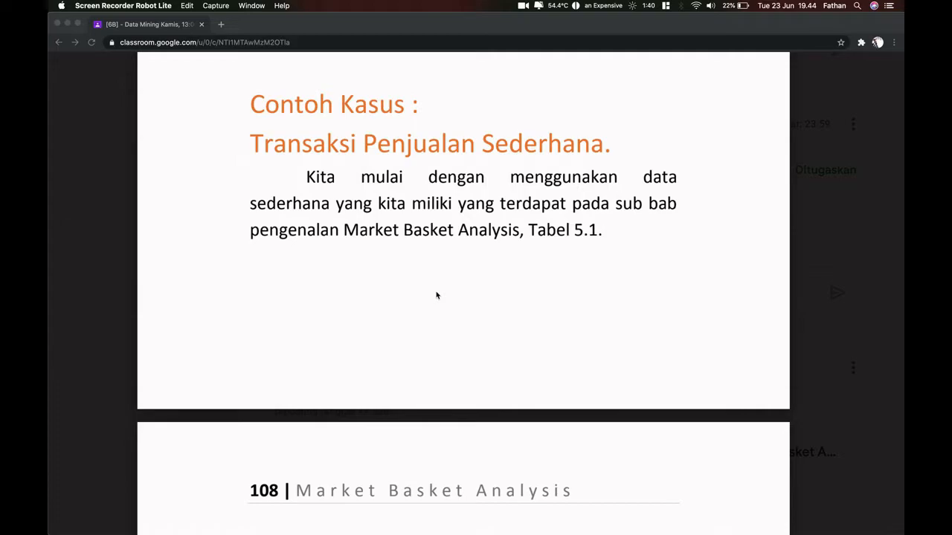
click(251, 147)
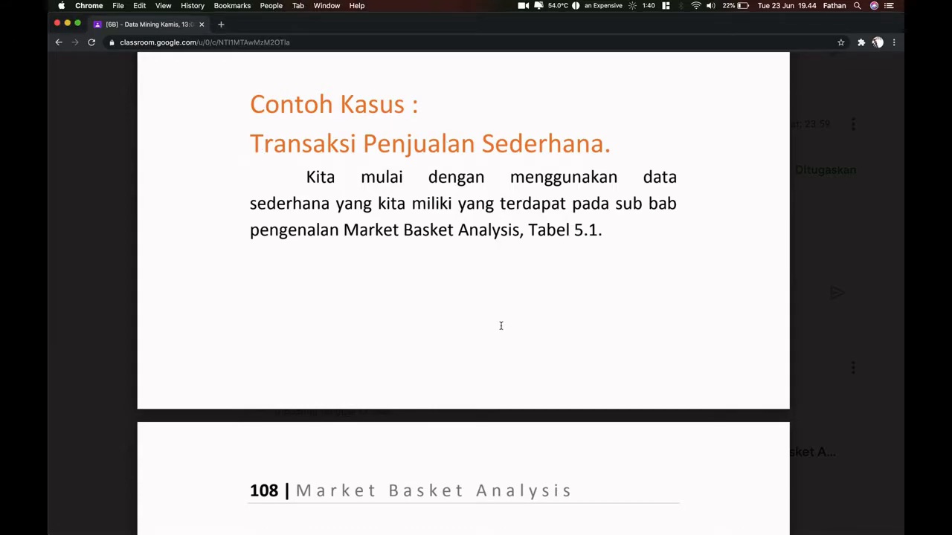
scroll(500, 326, down, 10)
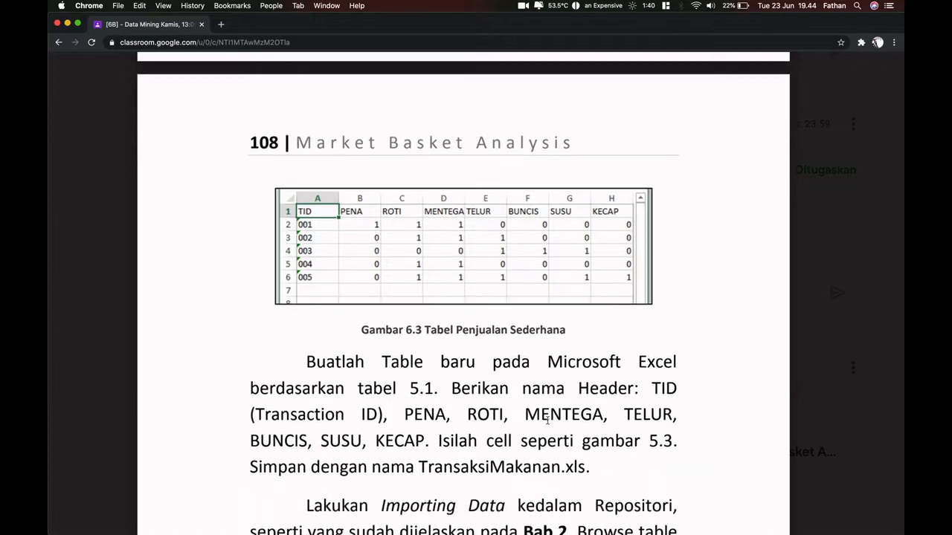
scroll(547, 421, down, 1)
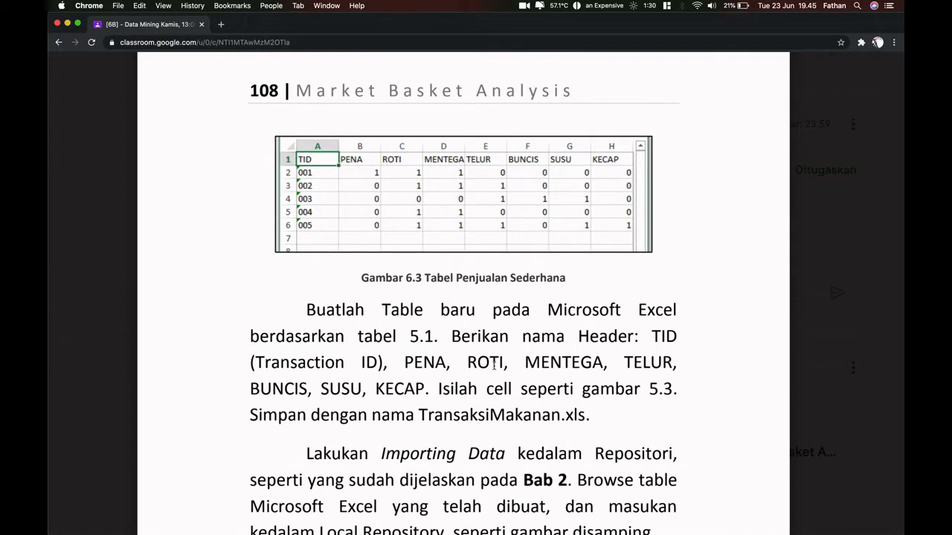
scroll(494, 366, down, 1)
scroll(494, 366, up, 1)
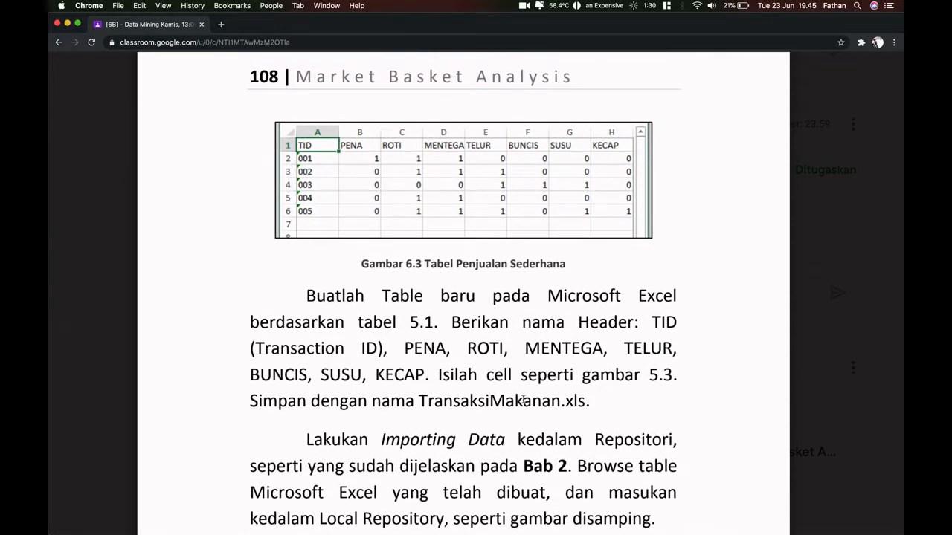
scroll(524, 401, down, 5)
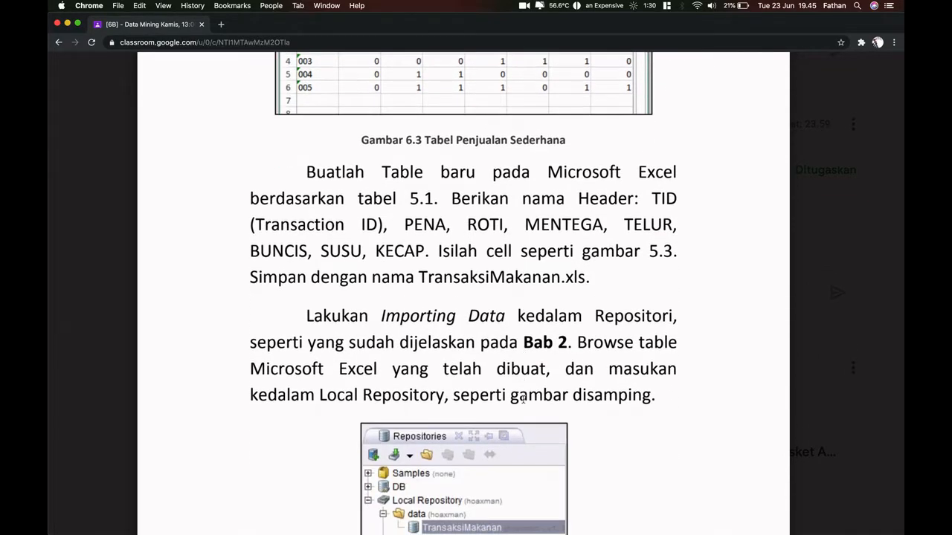
scroll(522, 401, down, 3)
scroll(526, 311, down, 2)
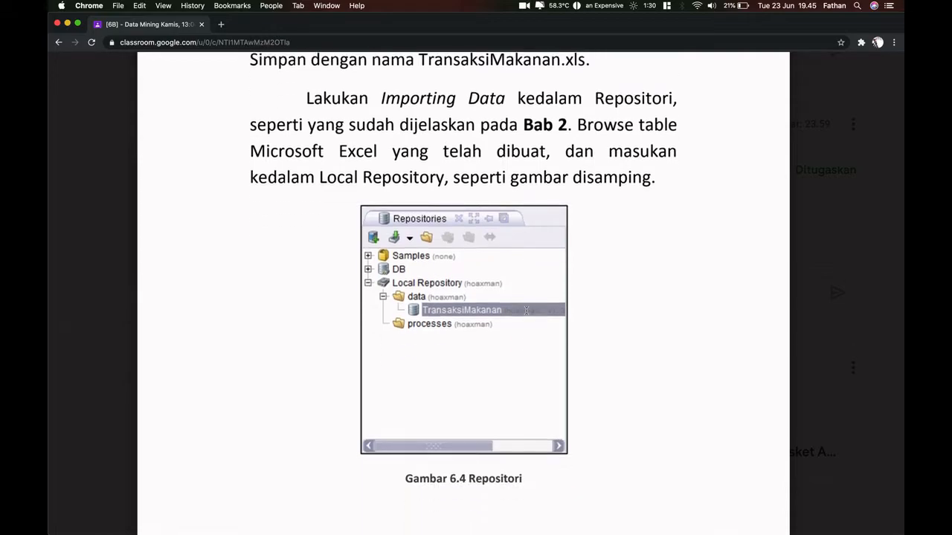
scroll(526, 311, down, 1)
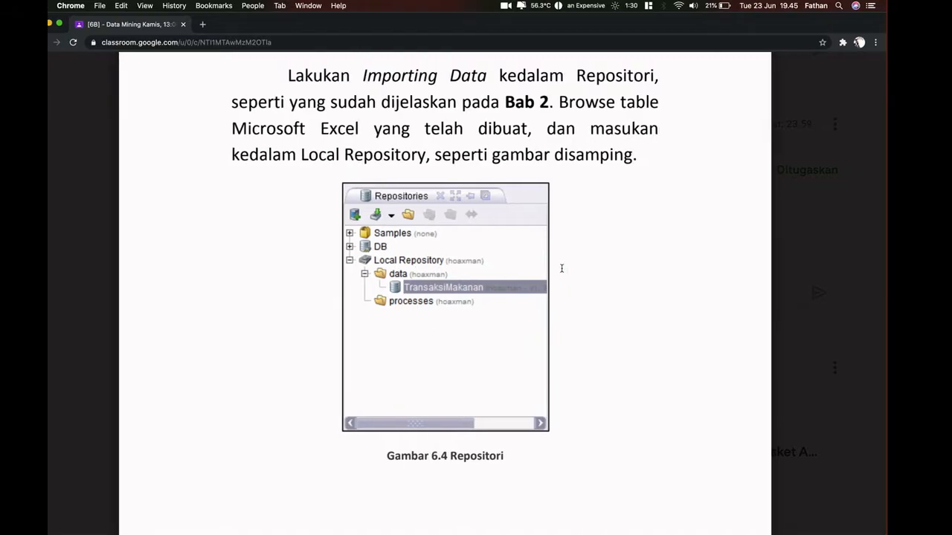
key(ctrl+Right)
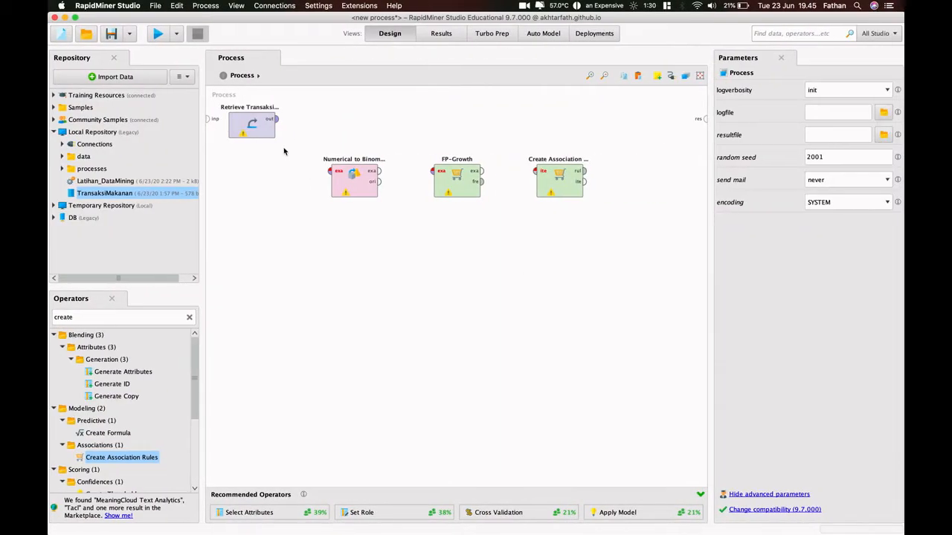
click(113, 77)
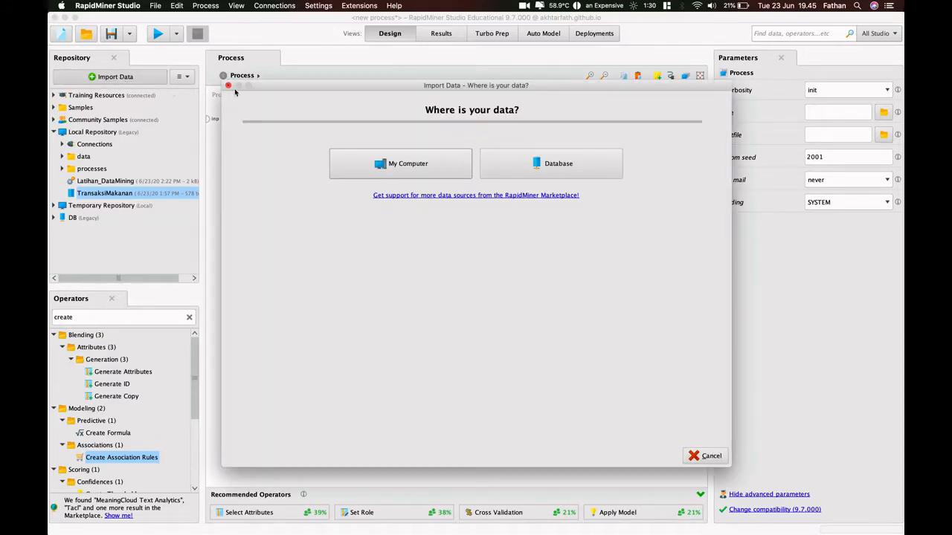
click(228, 87)
drag(650, 241, 212, 95)
click(440, 318)
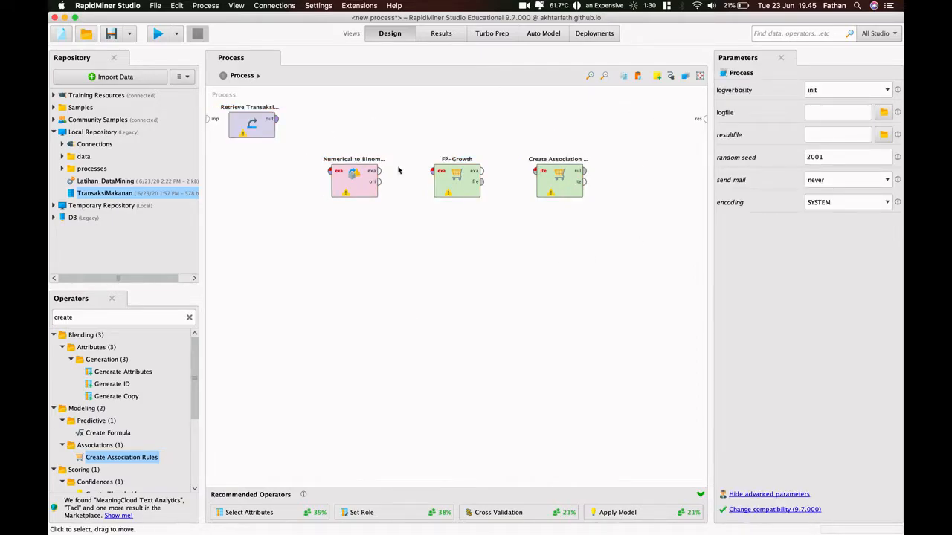
Step: Start a data import from the computer and load dataset_datamining - Sheet1.csv from the Downloads folder
click(126, 77)
click(414, 172)
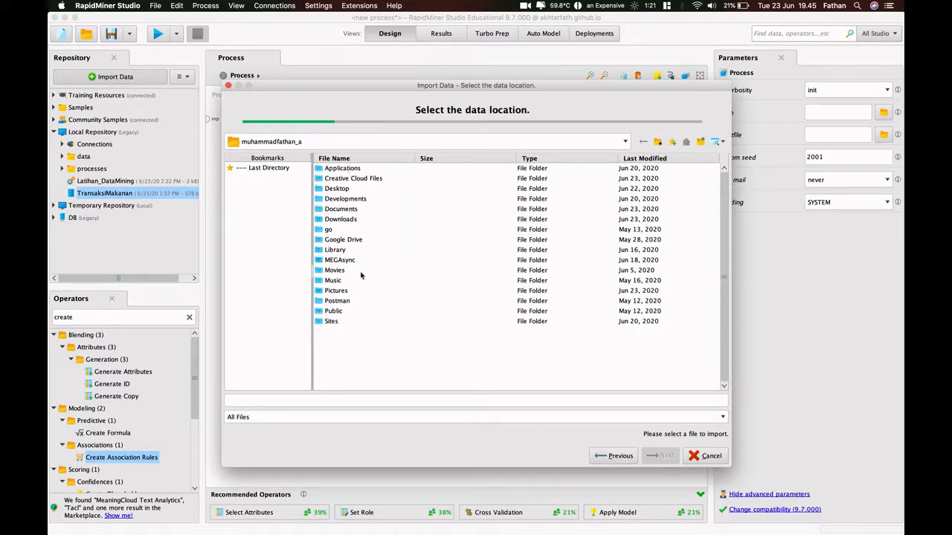
double_click(342, 219)
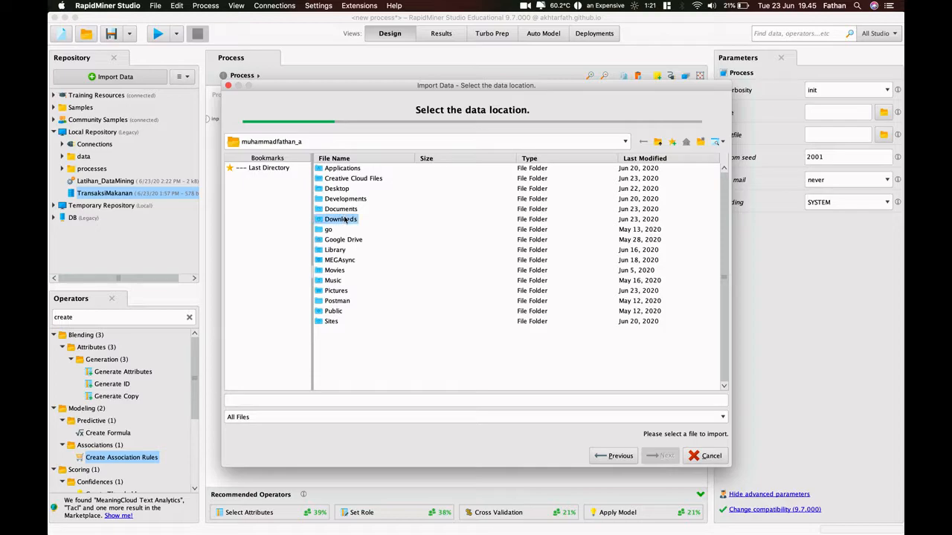
scroll(349, 215, down, 20)
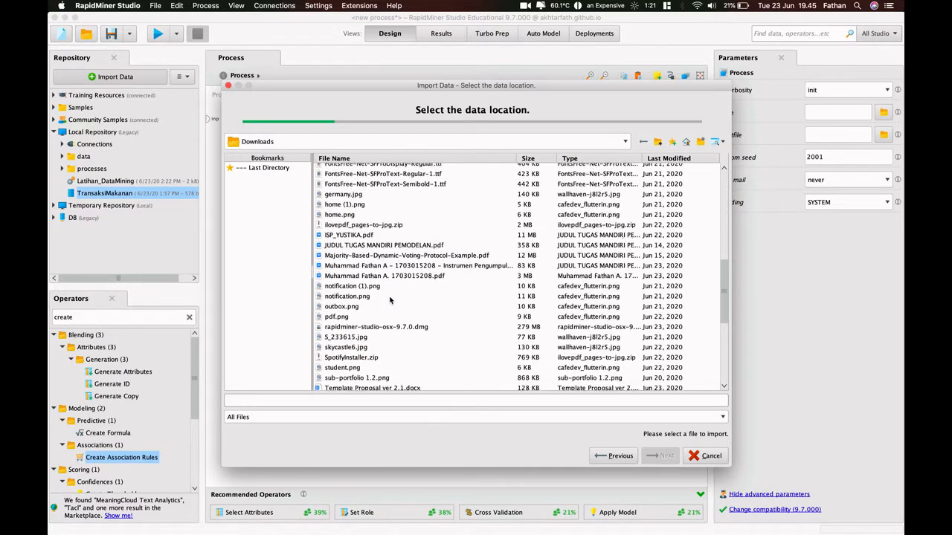
scroll(390, 299, up, 10)
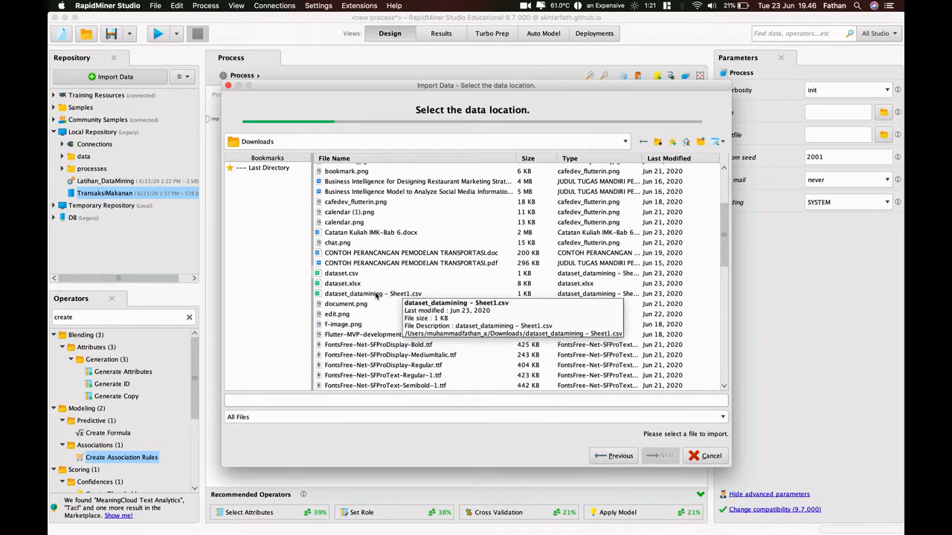
click(377, 295)
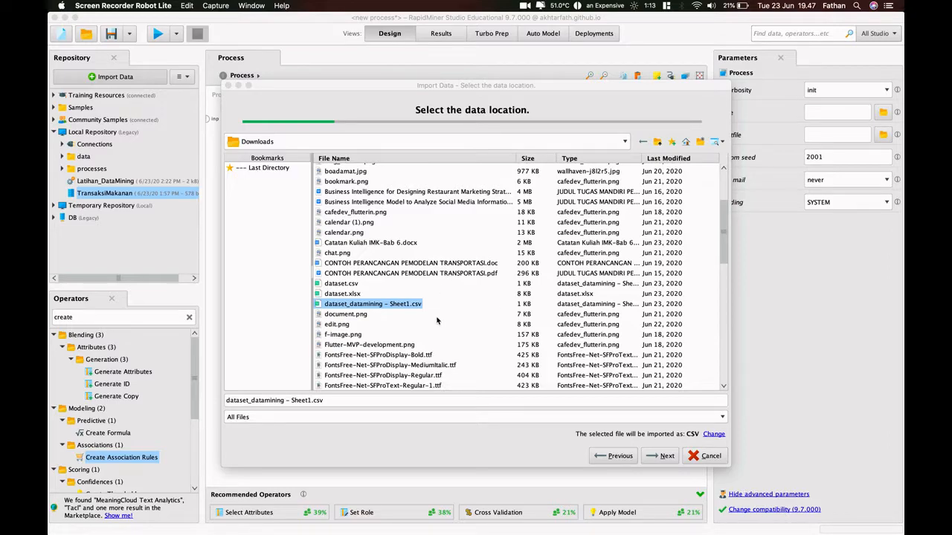
scroll(437, 320, down, 3)
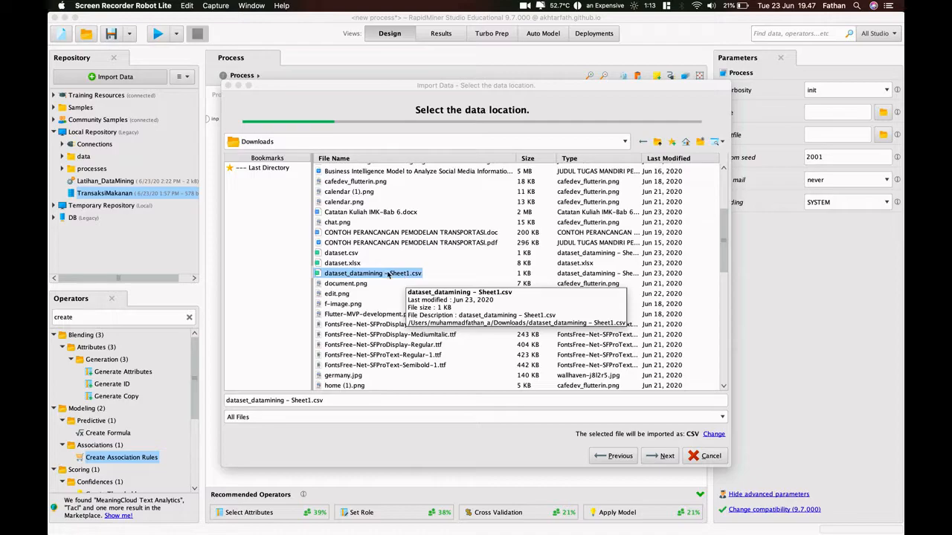
click(664, 456)
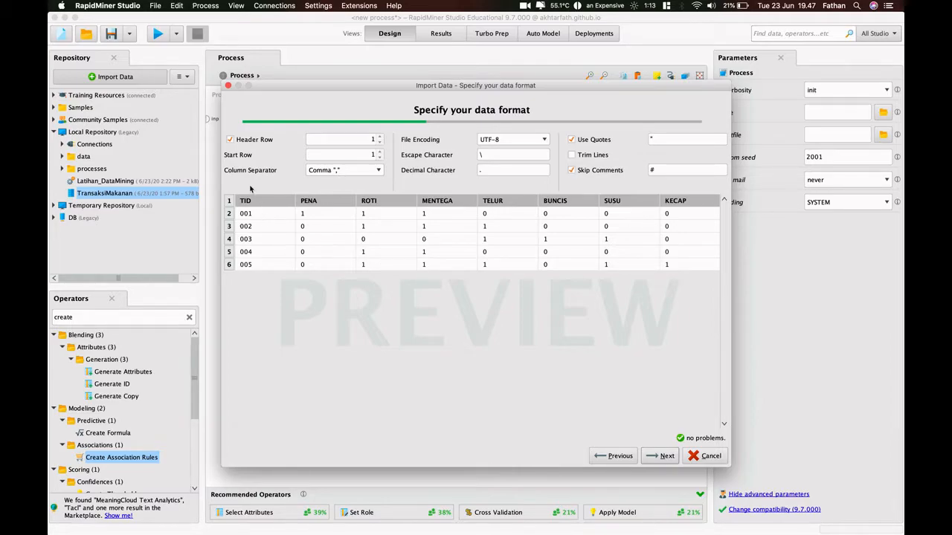
Step: Check the manual's sales table and repository figure in Chrome, and return to the import in RapidMiner Studio
key(ctrl+Left)
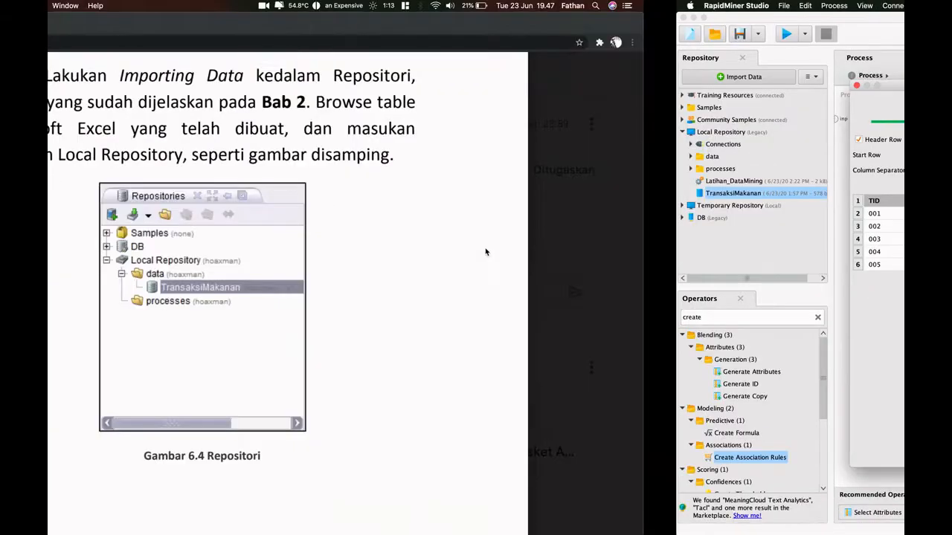
scroll(457, 350, up, 10)
scroll(470, 261, down, 2)
scroll(471, 261, down, 10)
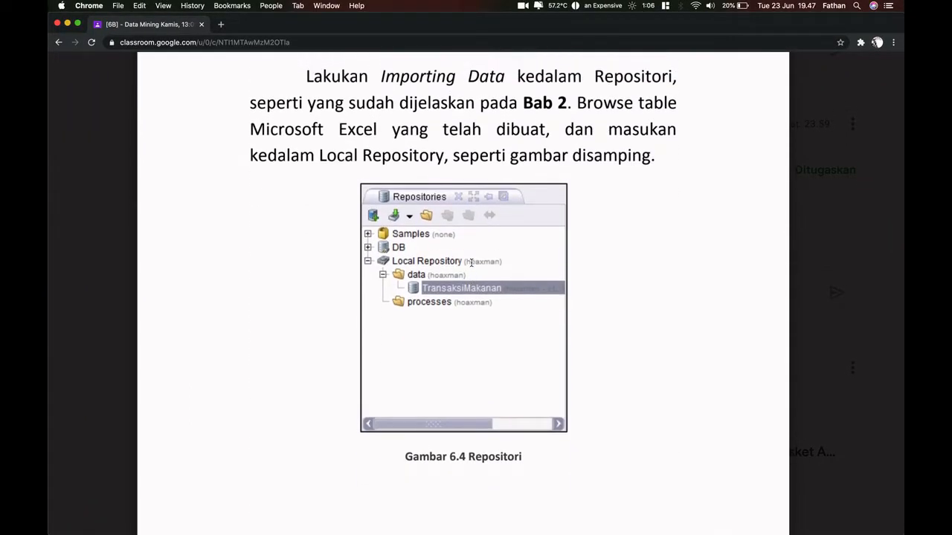
key(ctrl+Right)
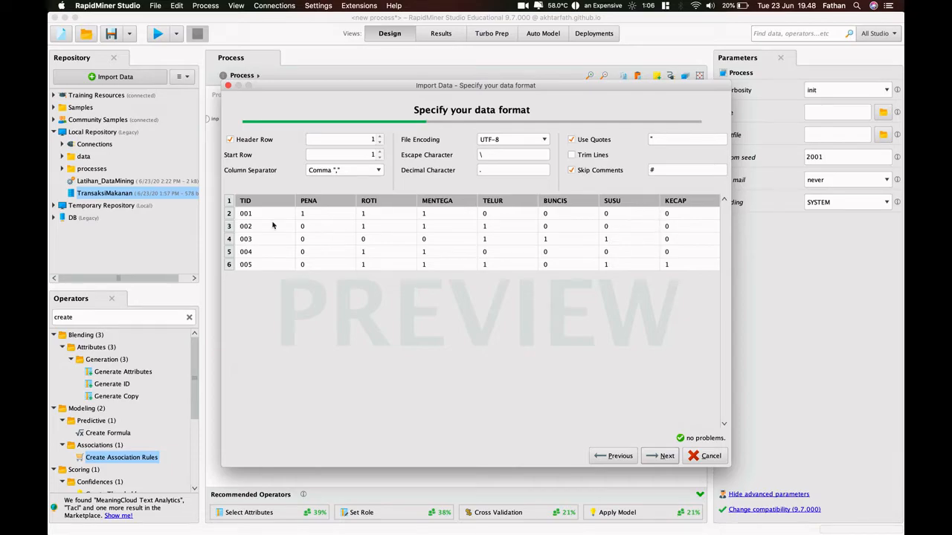
Step: Accept the detected CSV format and change the TID column's type to polynominal
click(656, 456)
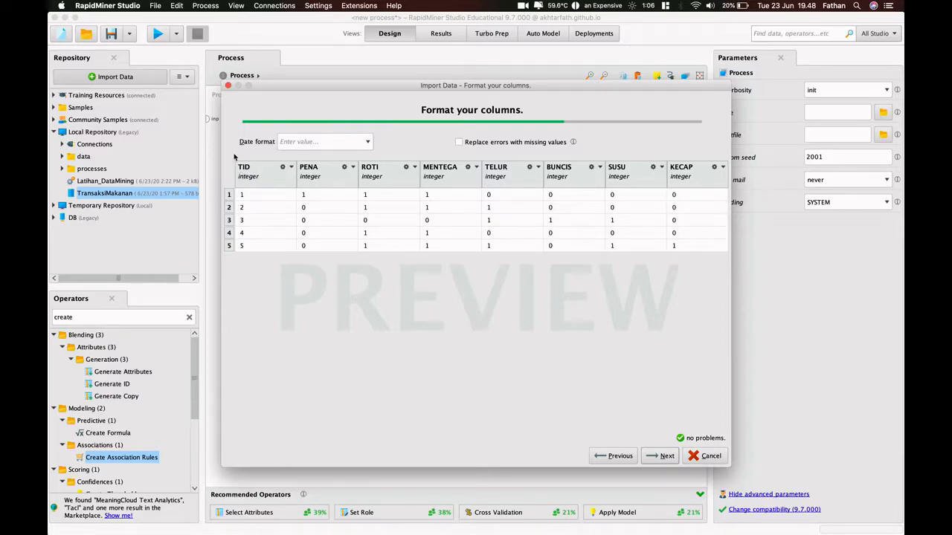
click(284, 169)
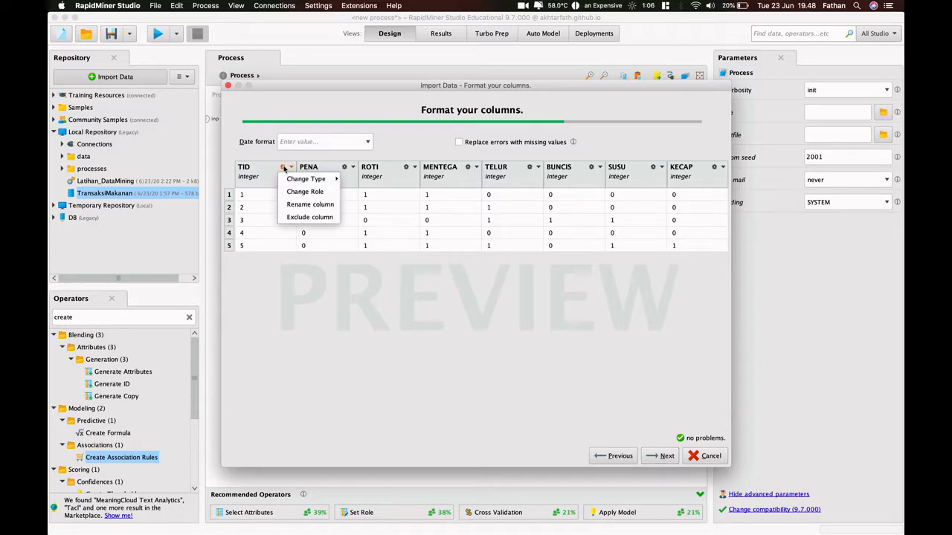
mouse_move(305, 181)
click(349, 180)
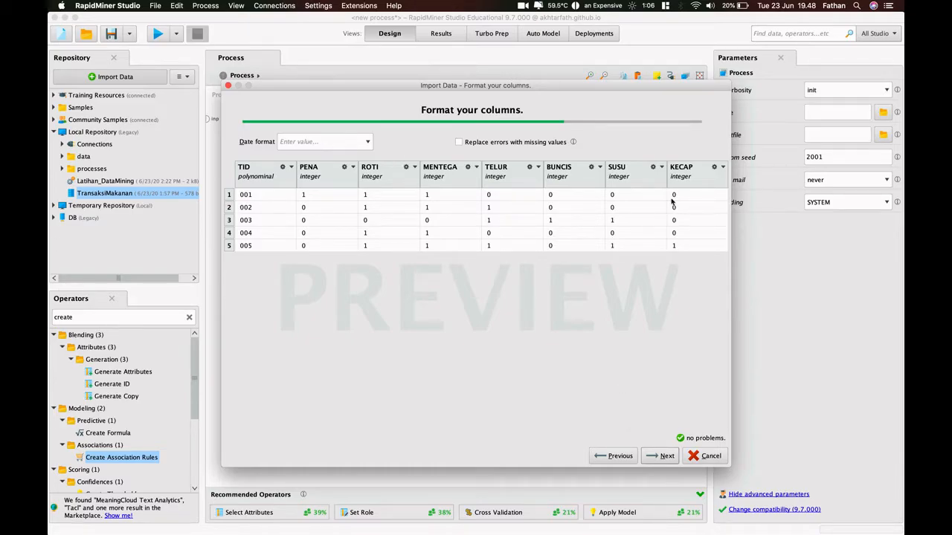
click(325, 142)
click(367, 142)
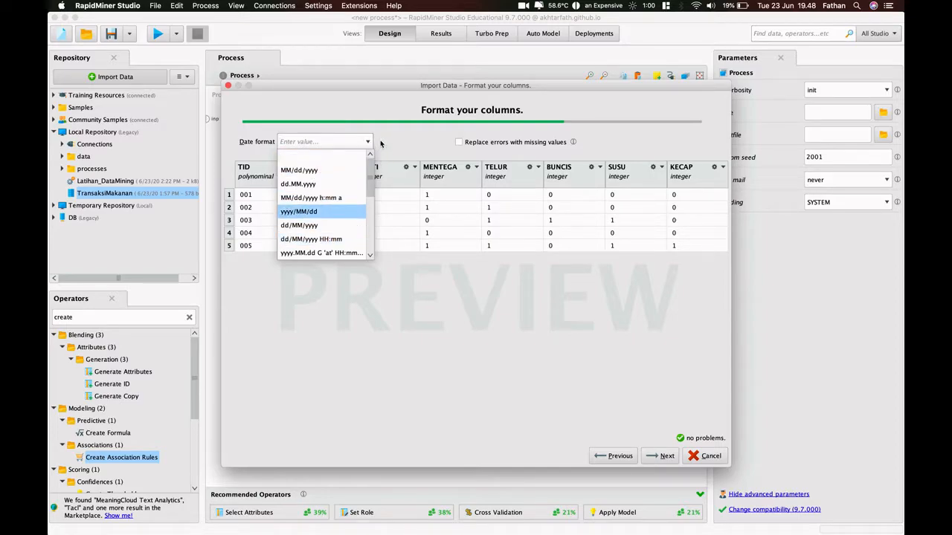
click(389, 132)
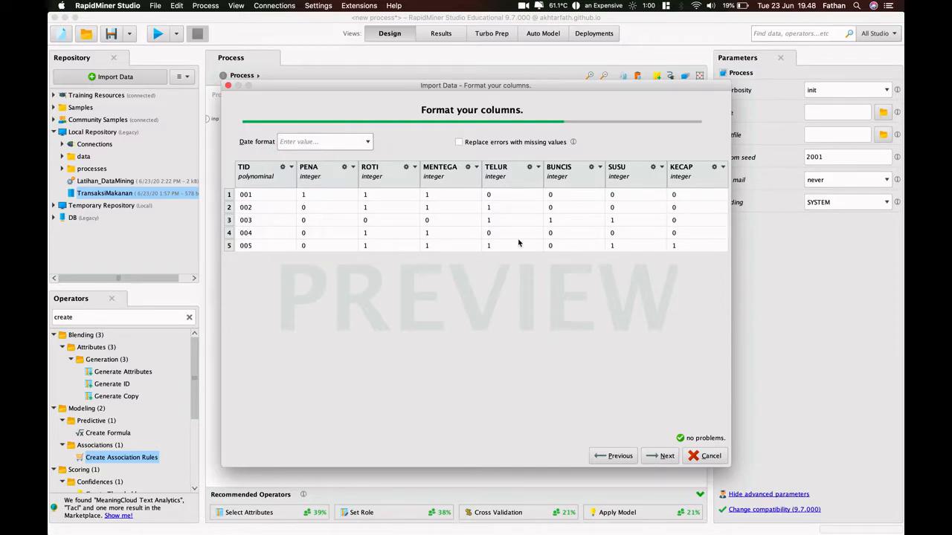
click(367, 142)
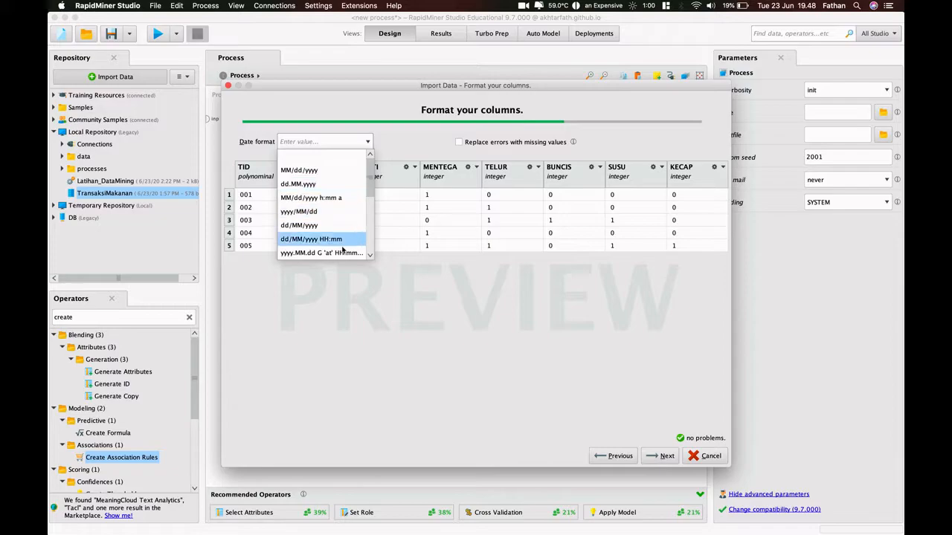
click(552, 366)
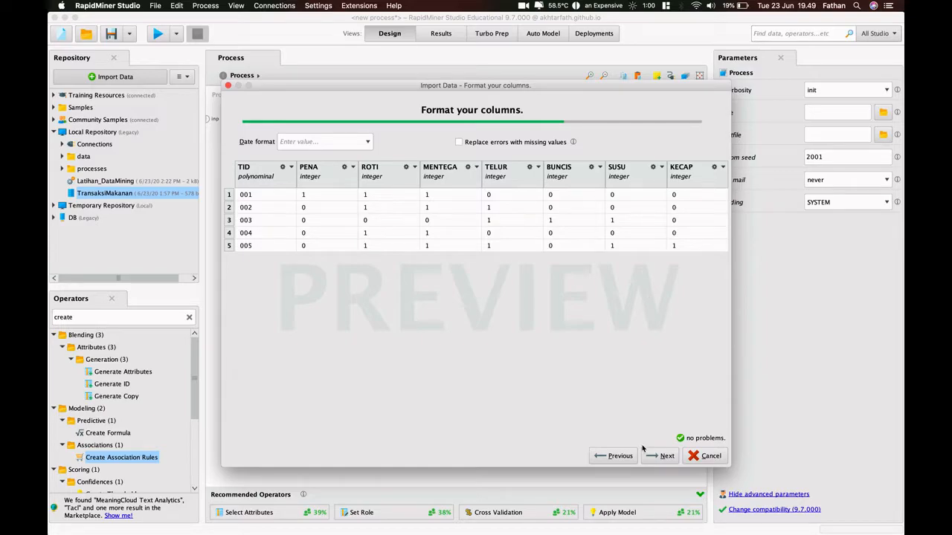
Step: Proceed to the storage location and name for the imported data, and cancel the import
click(663, 456)
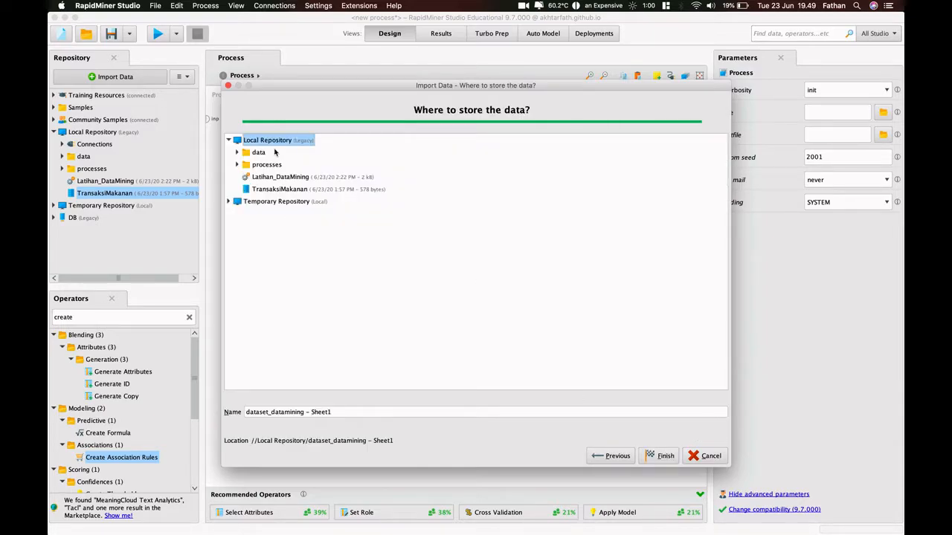
drag(344, 414, 224, 408)
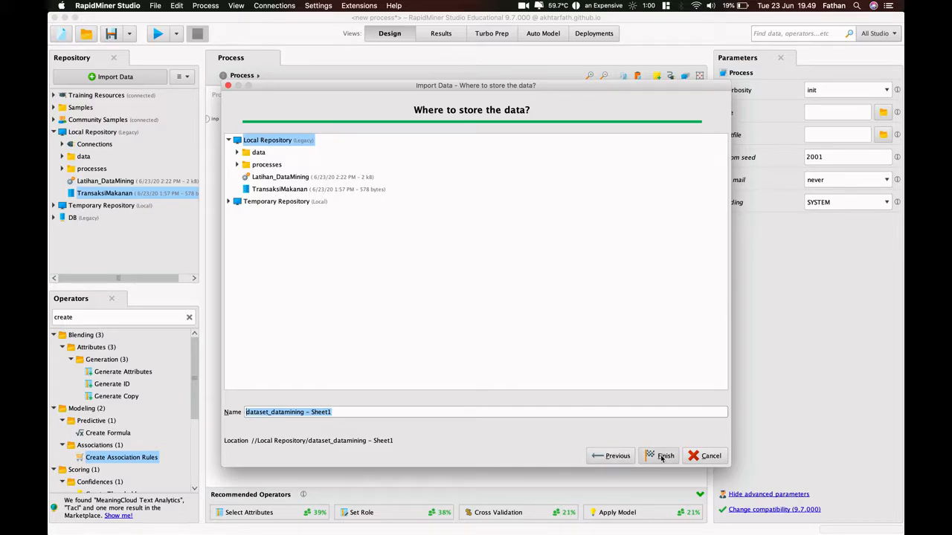
click(692, 456)
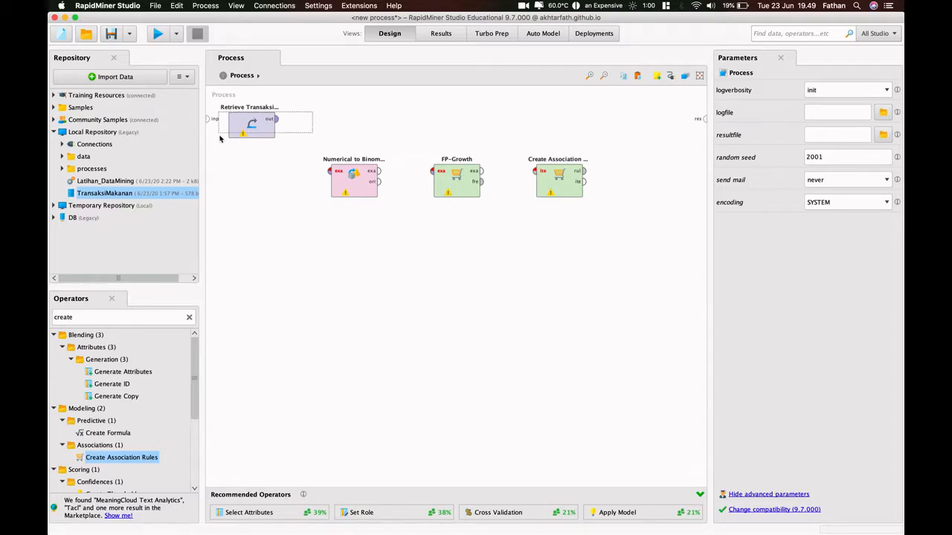
Step: Connect the Retrieve TransaksiMakanan output to the process result and delete the Numerical to Binominal, FP-Growth and Create Association Rules operators
drag(277, 120, 703, 117)
drag(642, 249, 315, 145)
key(Delete)
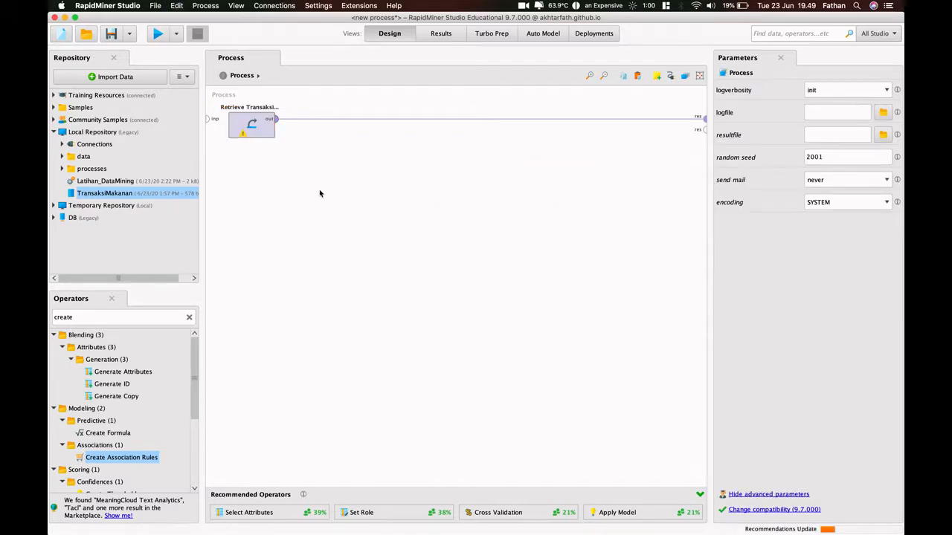
Step: Run the process to display the TransaksiMakanan data
click(157, 34)
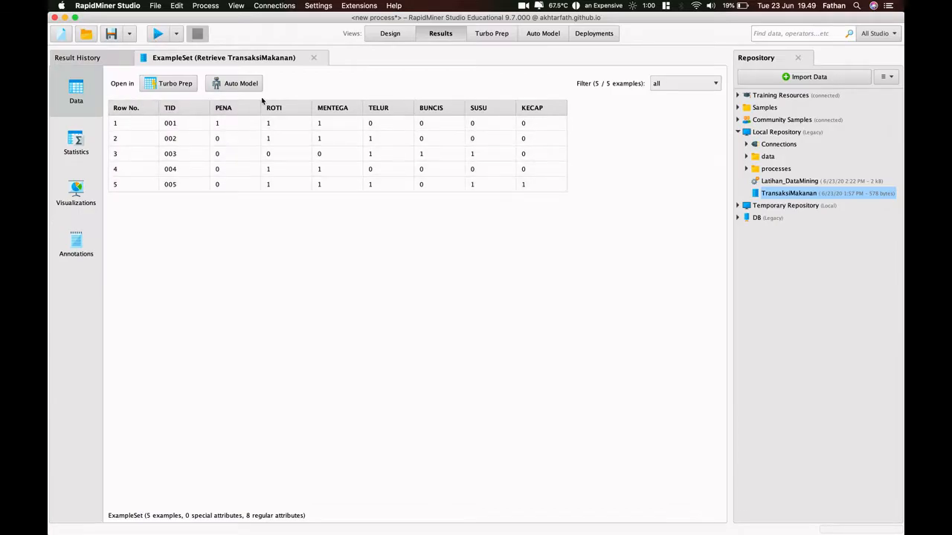
Step: Return to the process design and undo the deletion of the three operators and the Retrieve operator's result connection
key(ctrl+Left)
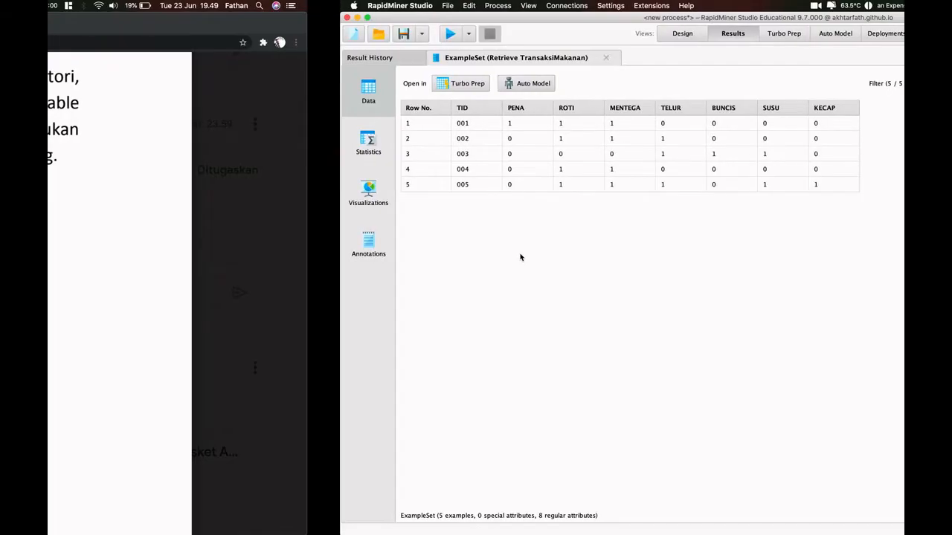
key(ctrl+Right)
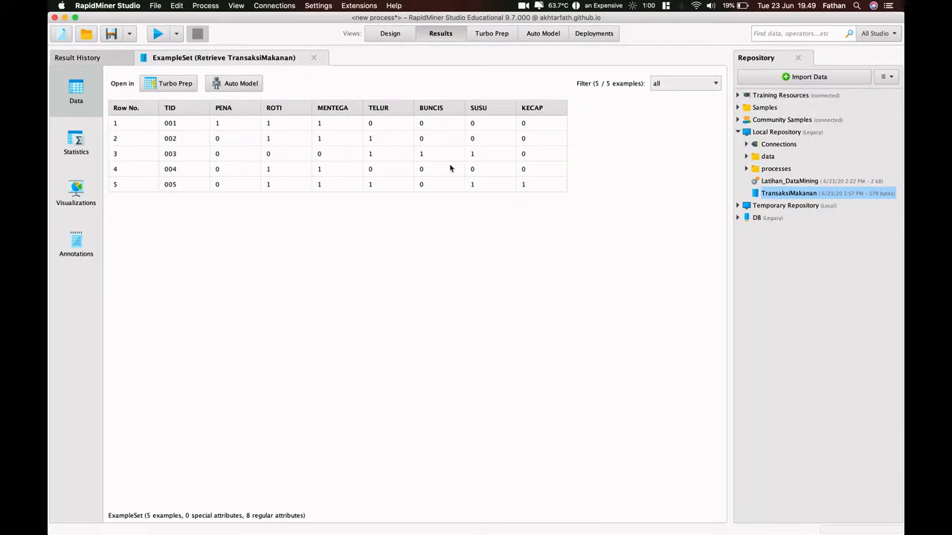
click(390, 33)
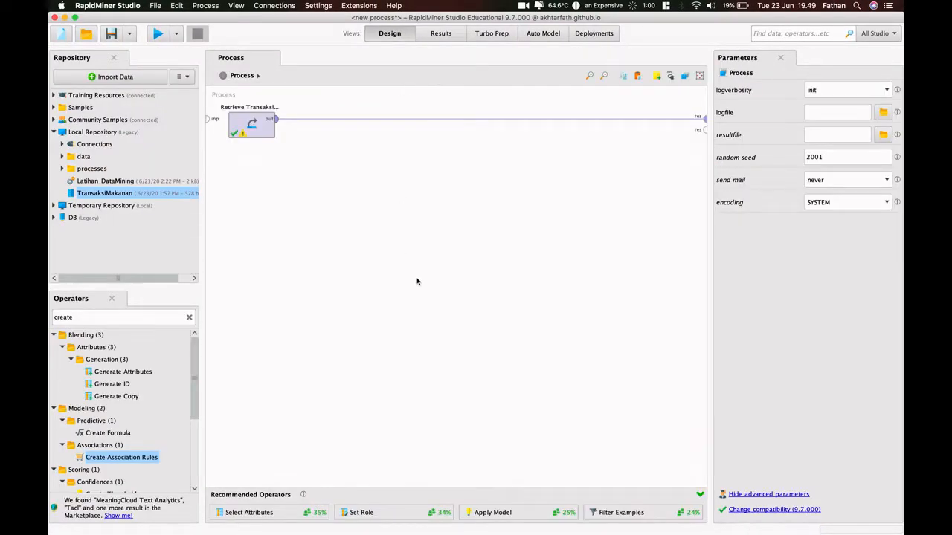
key(super+v)
click(416, 281)
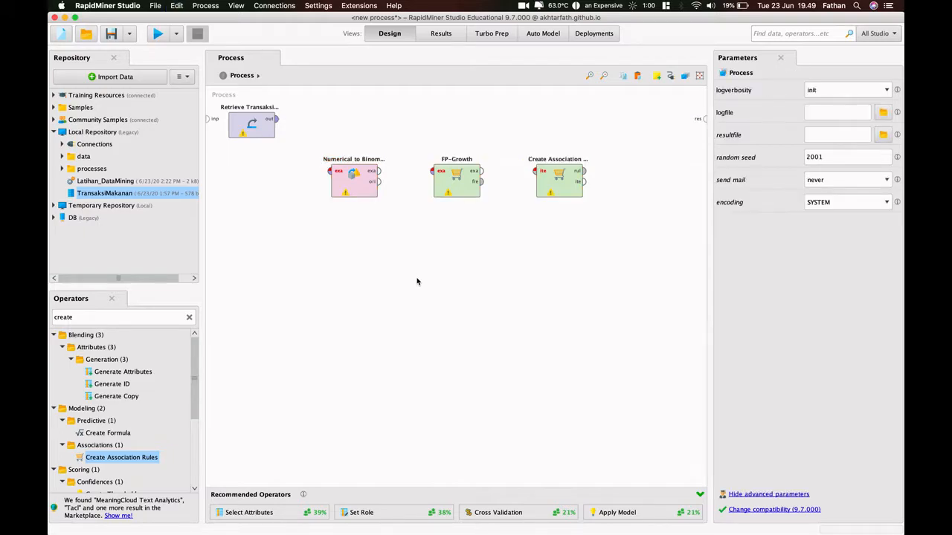
Step: Inspect the parameters of the Numerical to Binominal, FP-Growth and Create Association Rules operators in turn
drag(562, 237, 290, 132)
click(355, 258)
click(369, 177)
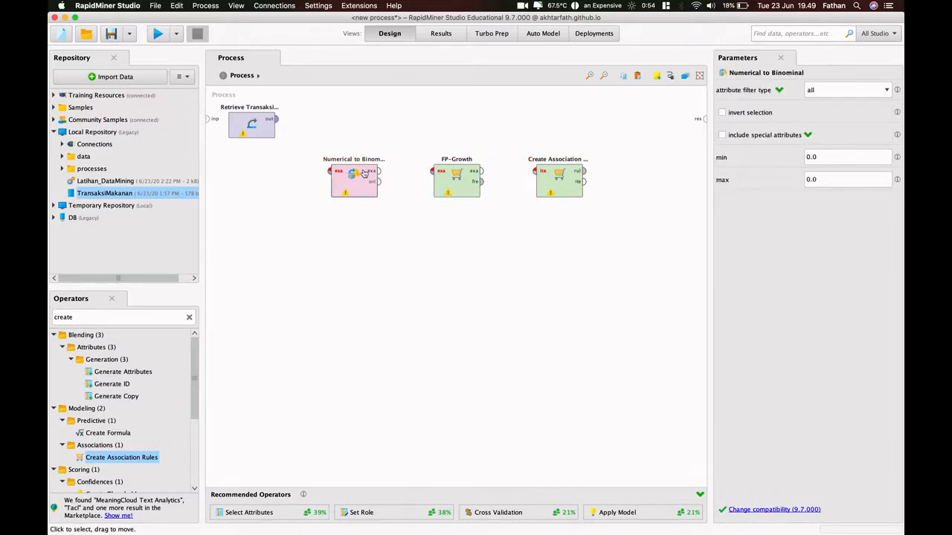
click(463, 180)
click(562, 184)
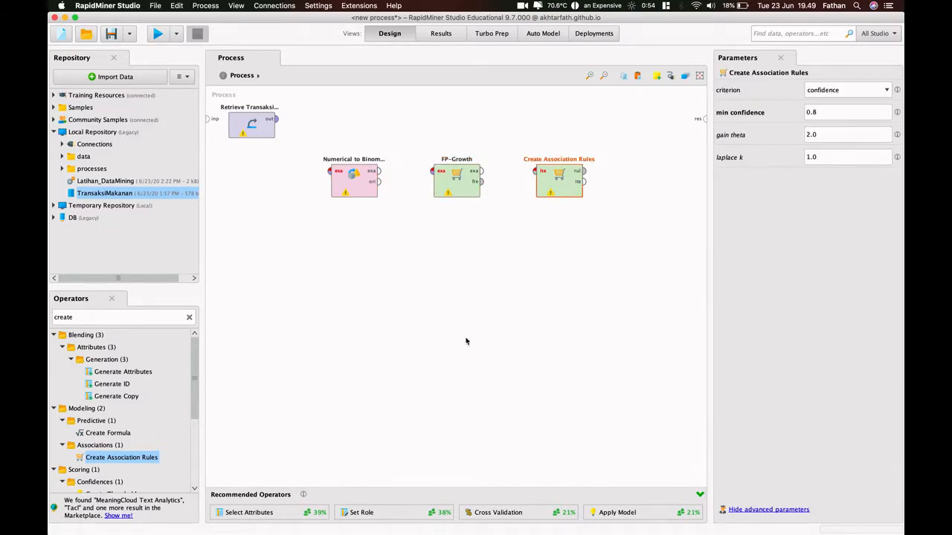
Step: Switch to the manual in Chrome and read the section on the three operators needed for Market Basket Analysis, including Create Association Rules
key(ctrl+Left)
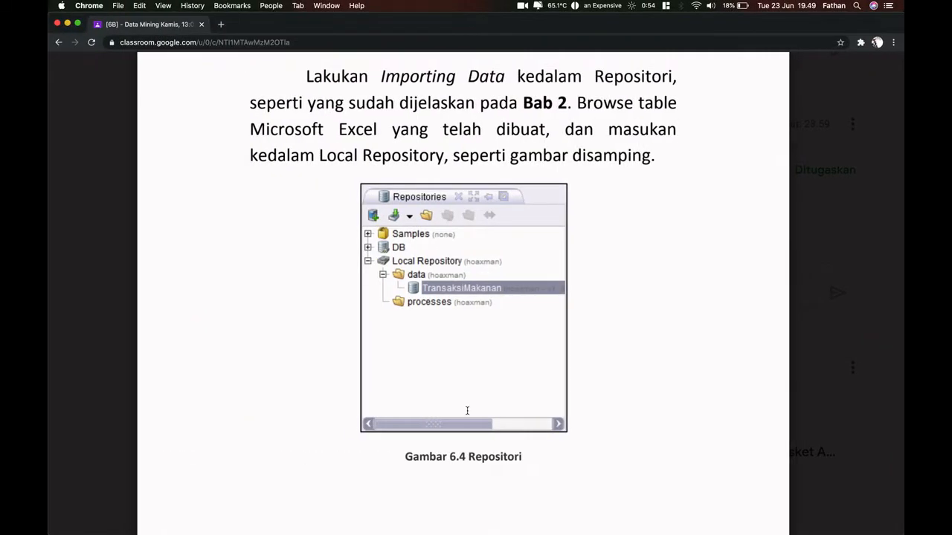
scroll(466, 413, down, 5)
scroll(467, 413, down, 6)
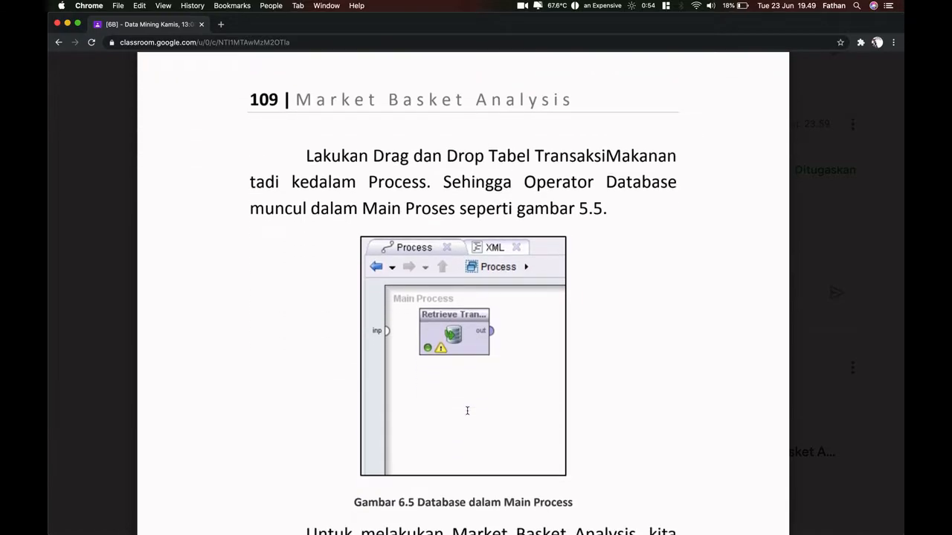
scroll(597, 263, down, 2)
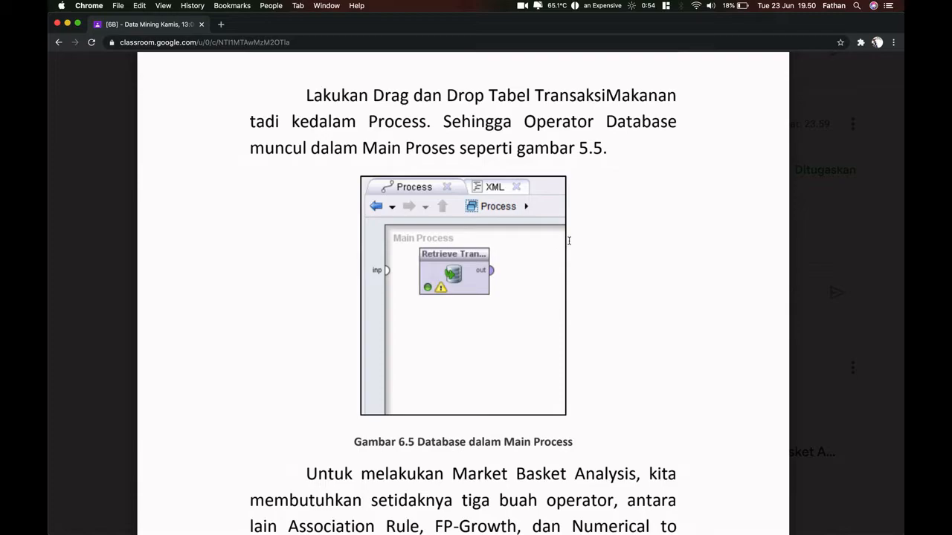
scroll(450, 324, down, 9)
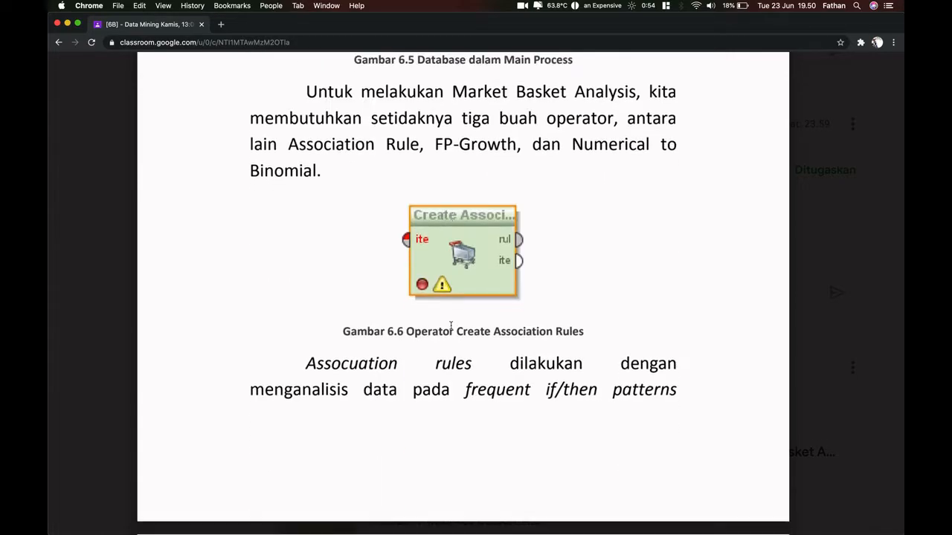
scroll(451, 325, up, 1)
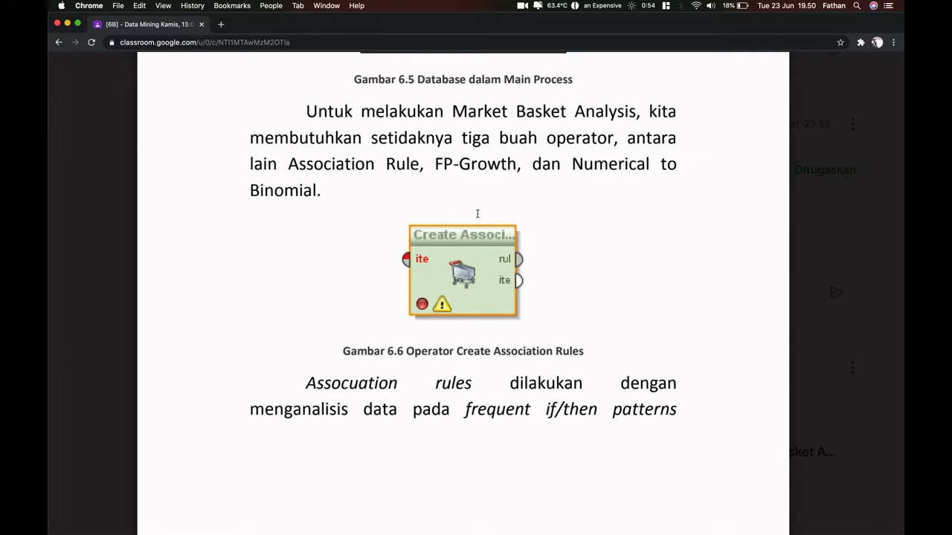
scroll(510, 268, down, 5)
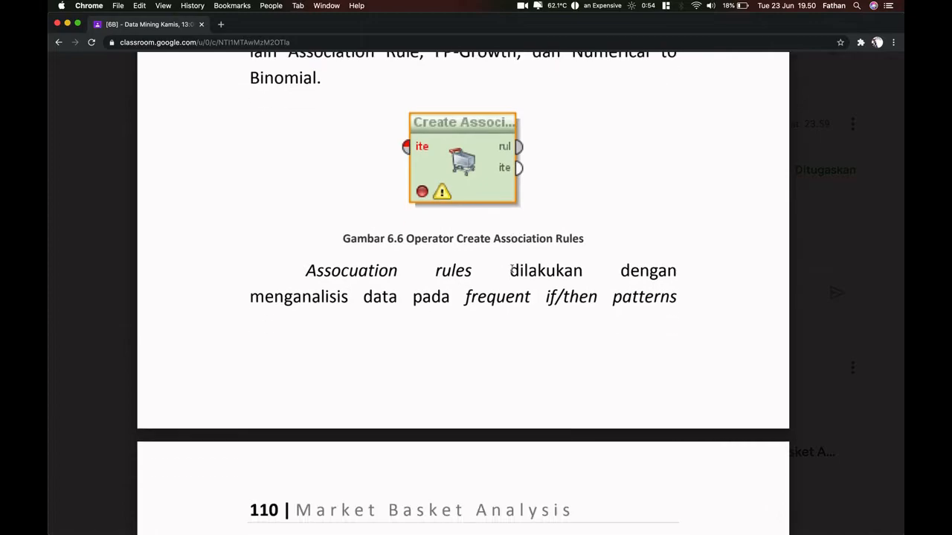
scroll(514, 250, down, 5)
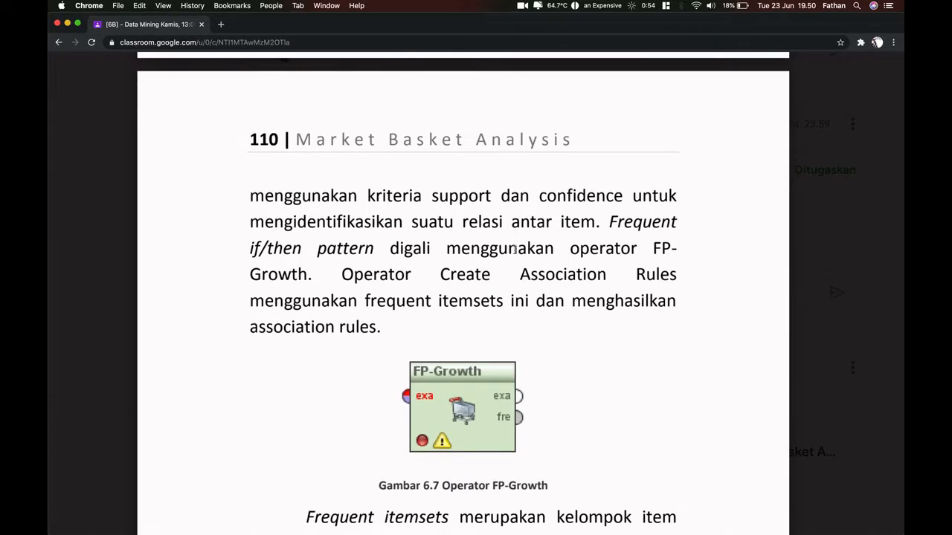
scroll(521, 238, up, 10)
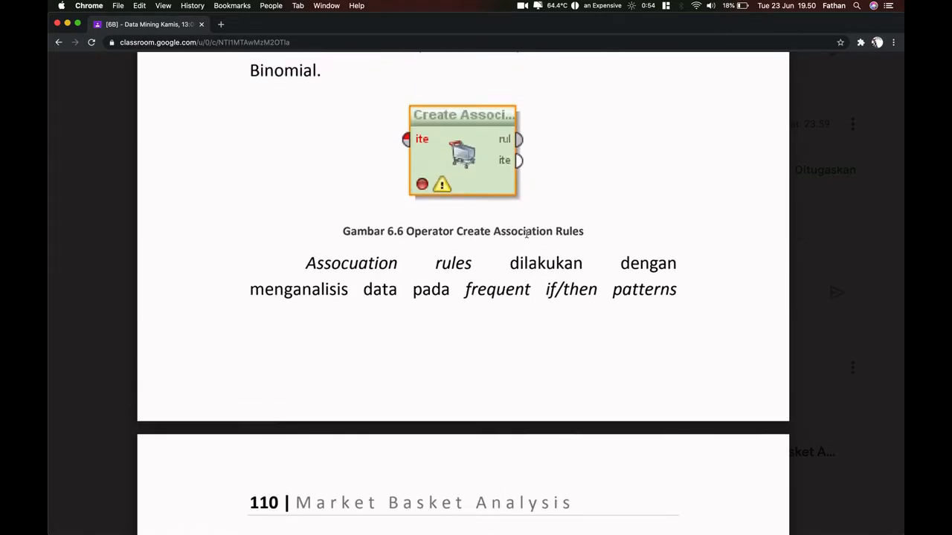
scroll(526, 235, up, 2)
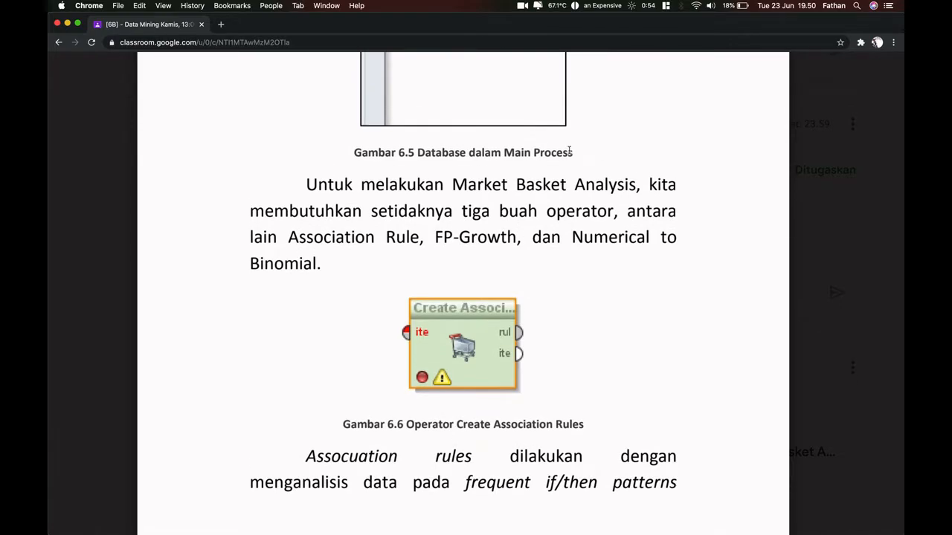
scroll(643, 228, down, 1)
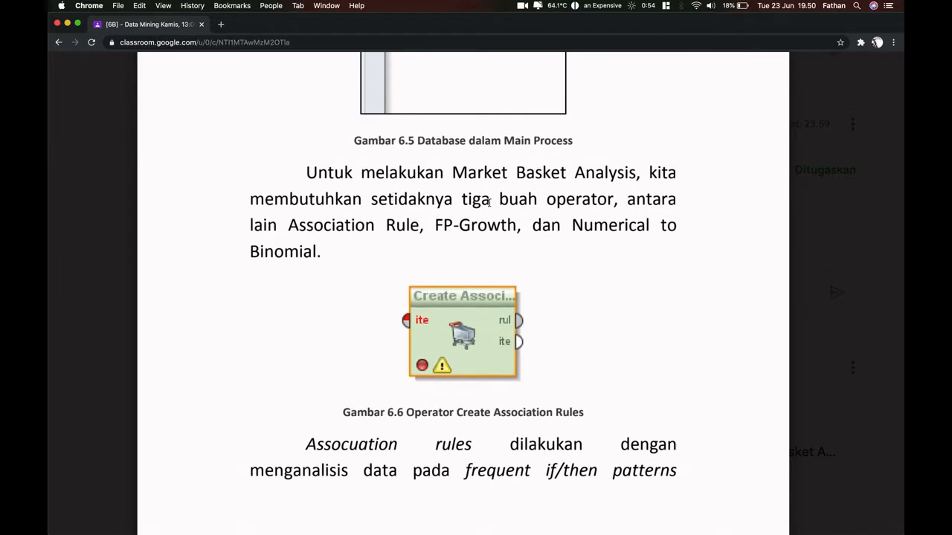
scroll(547, 337, down, 2)
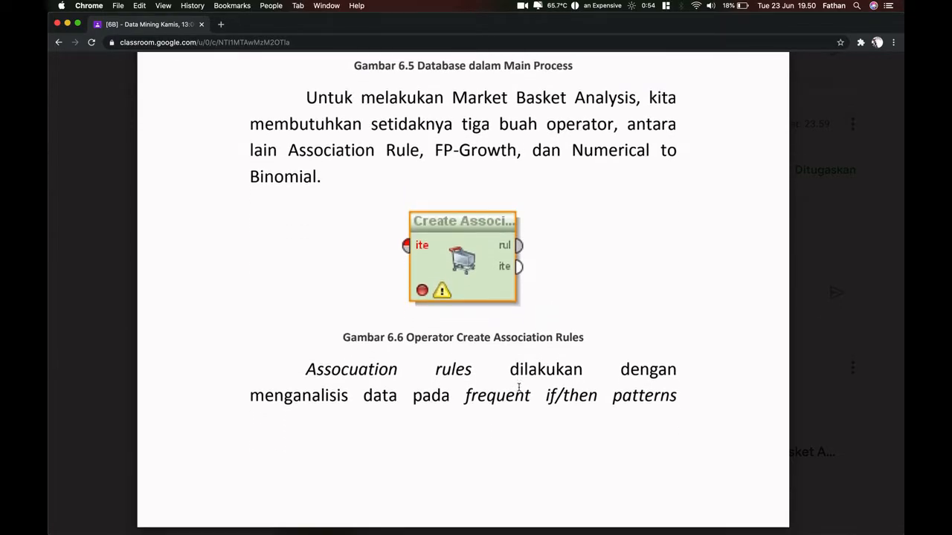
scroll(485, 399, down, 2)
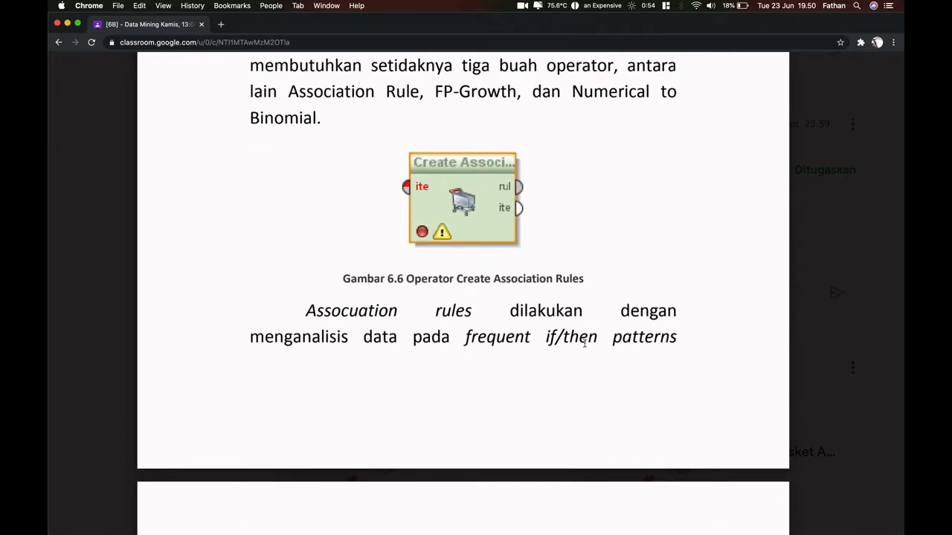
scroll(584, 342, down, 2)
scroll(525, 296, down, 2)
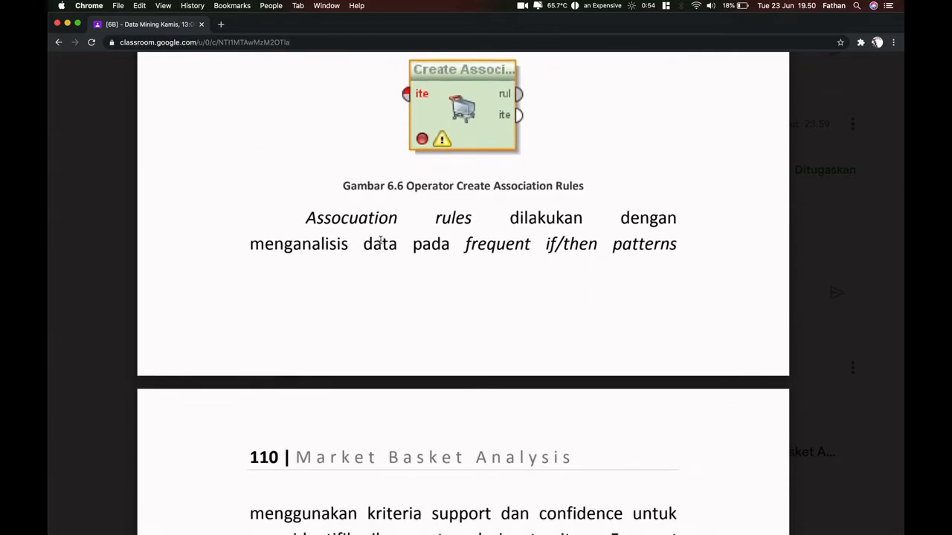
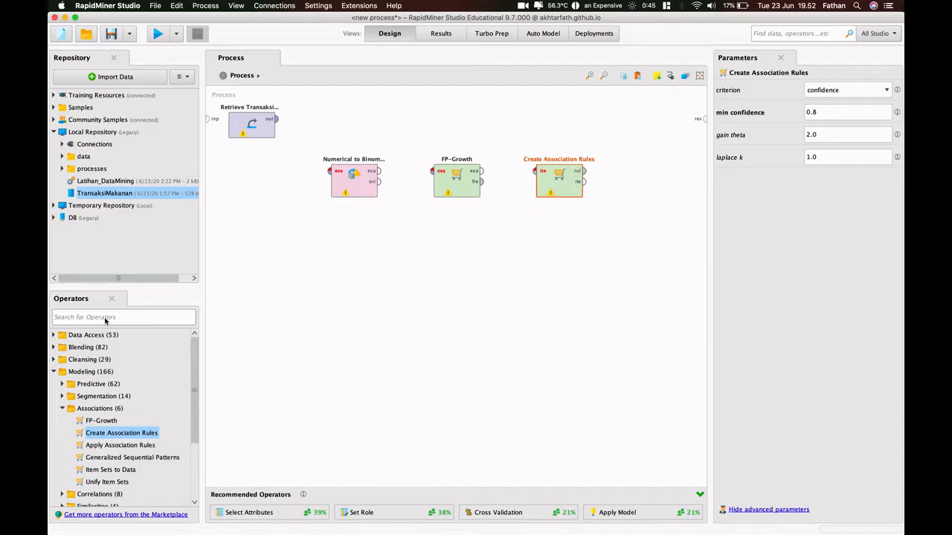
Step: Search the operators for "numerica" to locate Numerical to Binominal, and clear the search
click(105, 317)
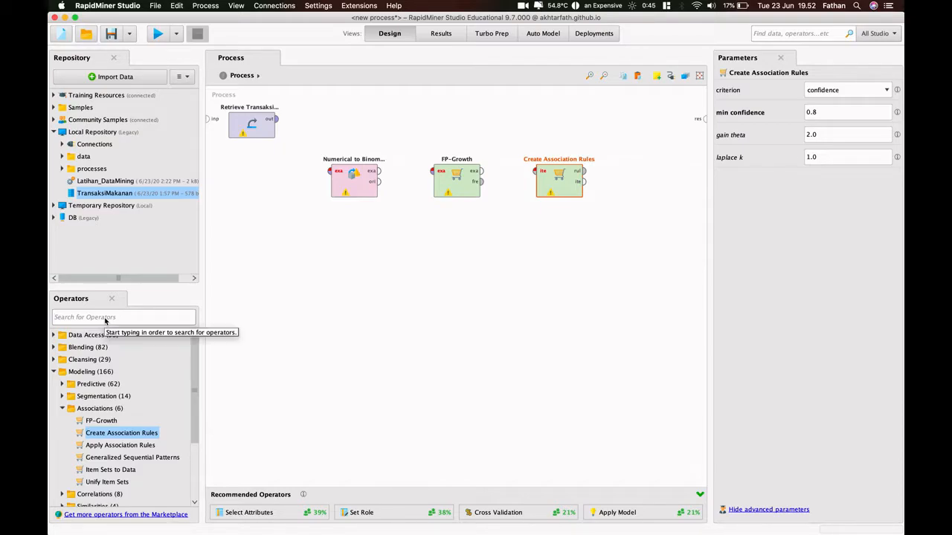
text(numer)
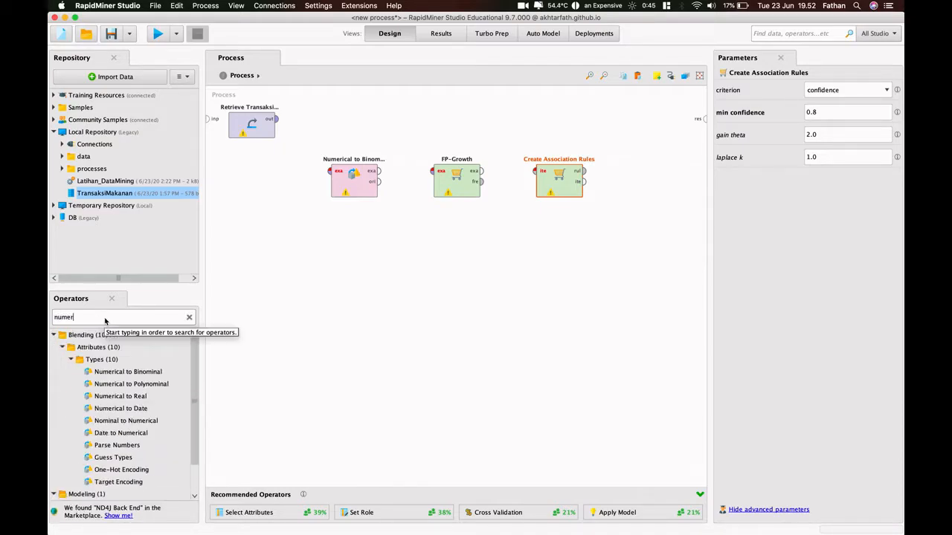
text(ica)
drag(128, 371, 127, 363)
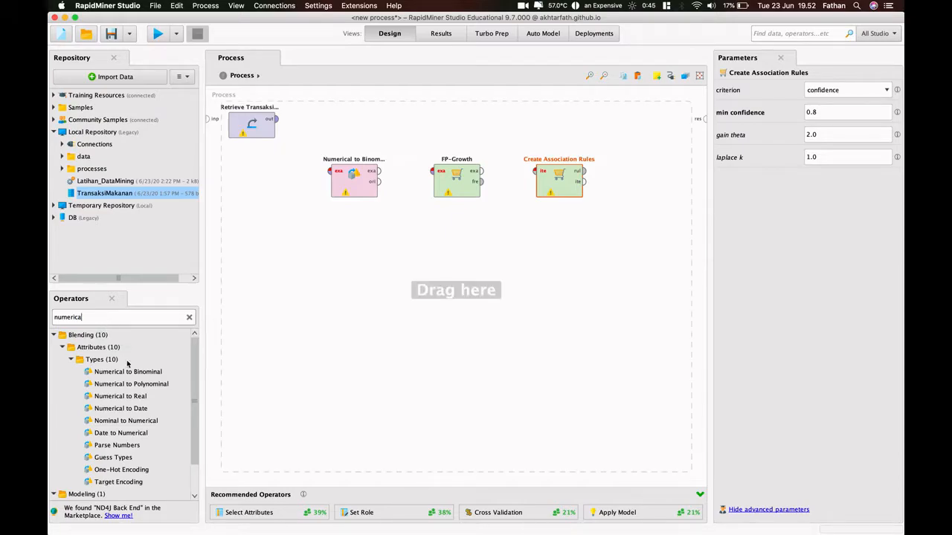
drag(173, 336, 190, 319)
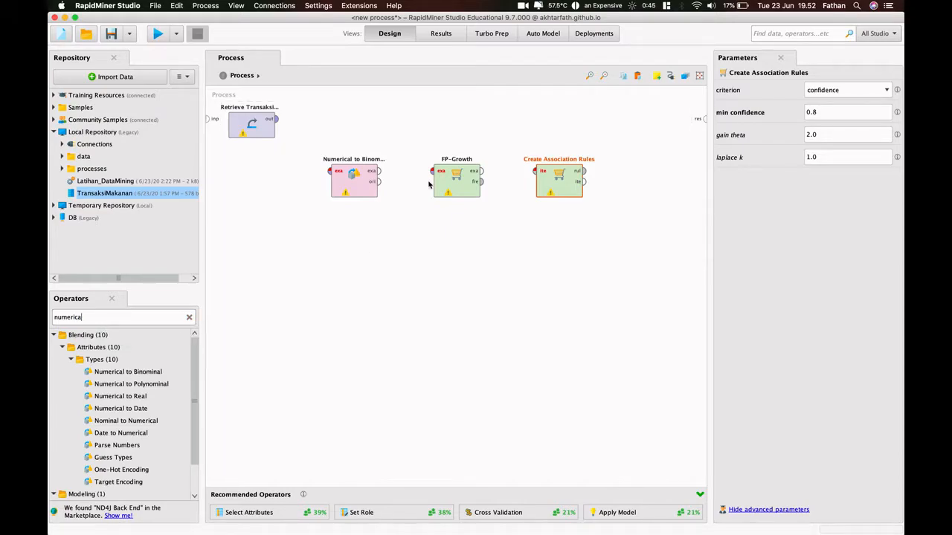
click(189, 317)
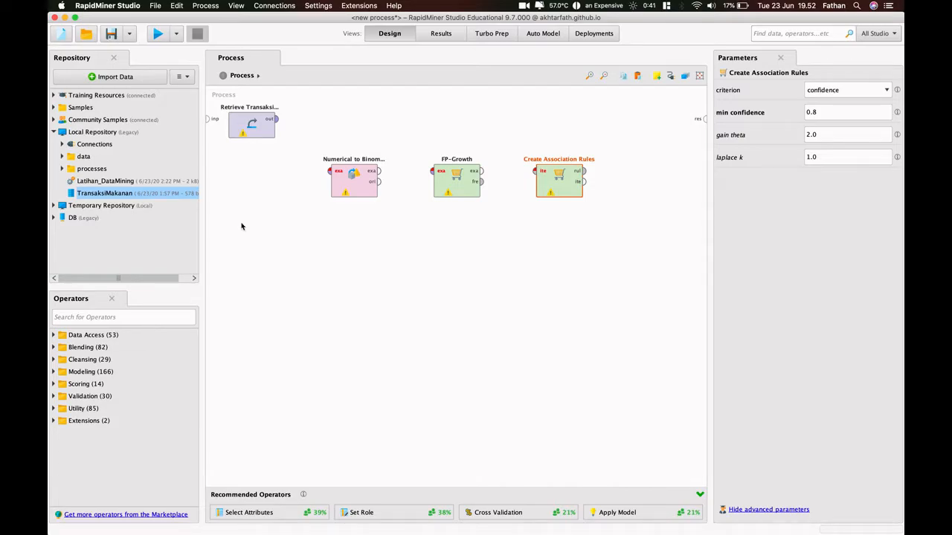
Step: Add a second FP-Growth operator found by searching for "fp-", and remove it again along with the search text
click(109, 318)
text(fp-)
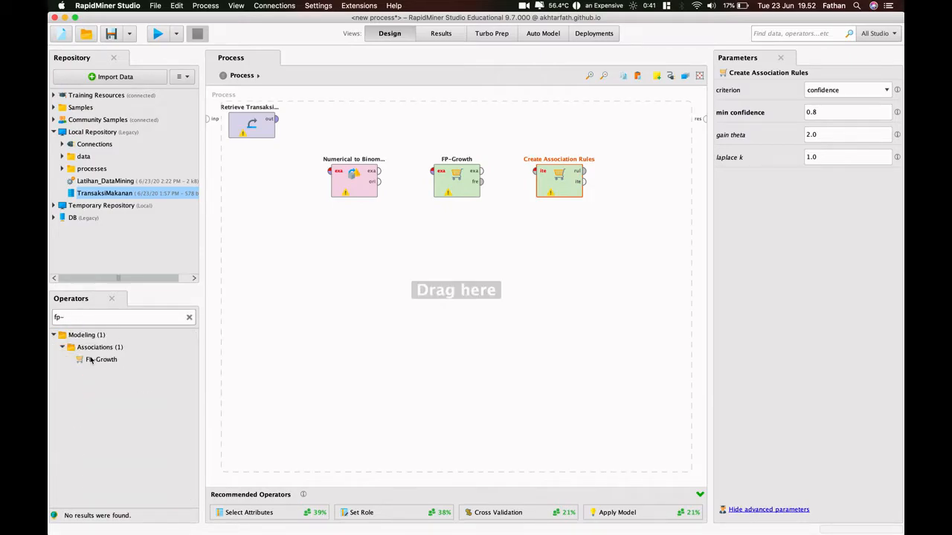
click(101, 359)
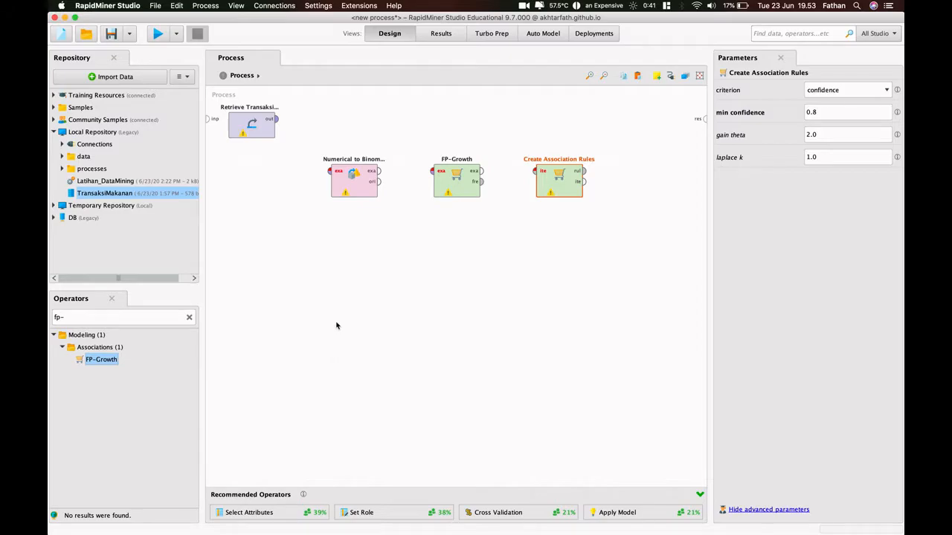
drag(104, 360, 321, 327)
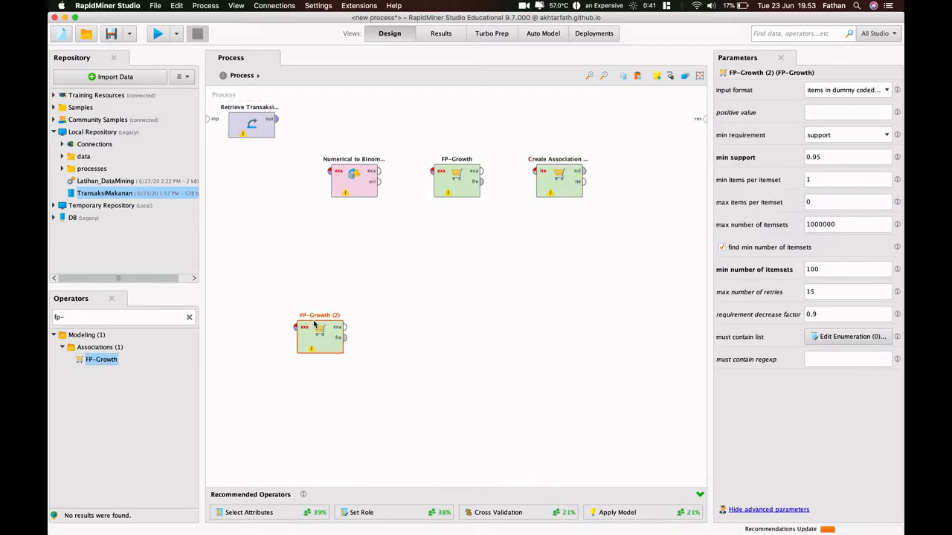
key(Delete)
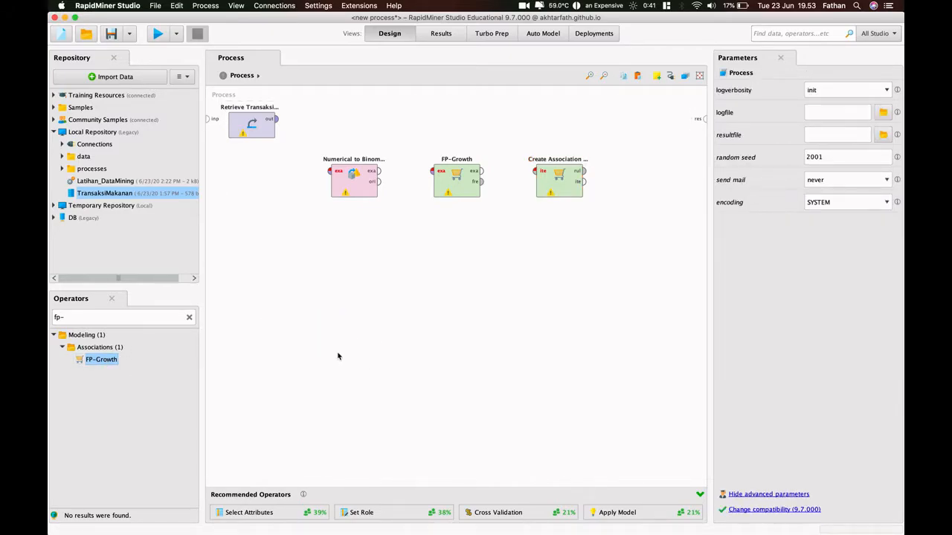
click(191, 317)
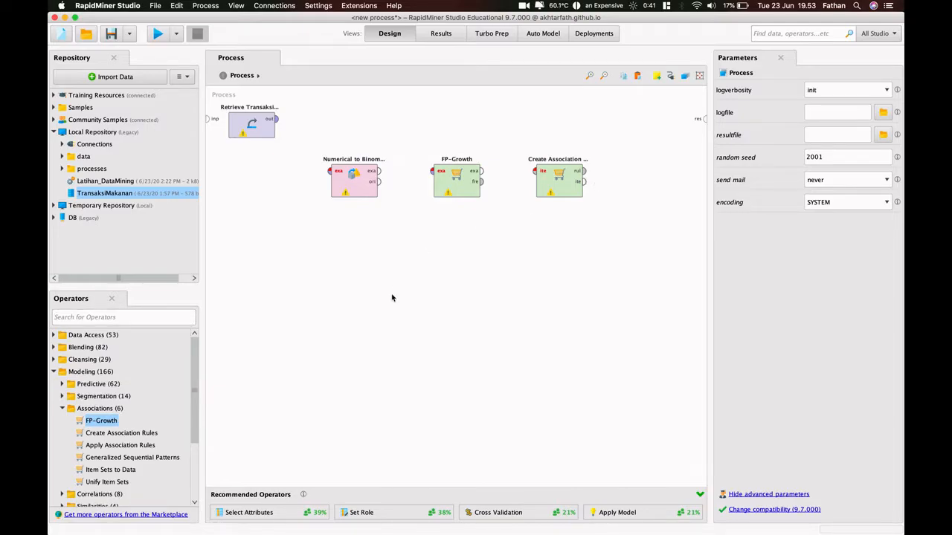
Step: Switch to the manual in Chrome and read how to find the operators and connect TransaksiMakanan to Numerical to Binominal
key(ctrl+Left)
scroll(400, 340, down, 15)
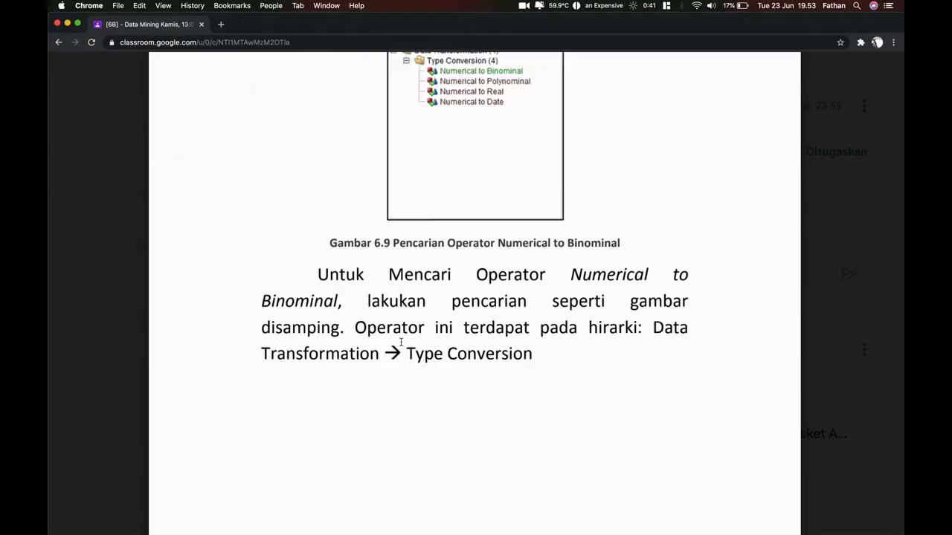
scroll(400, 342, down, 4)
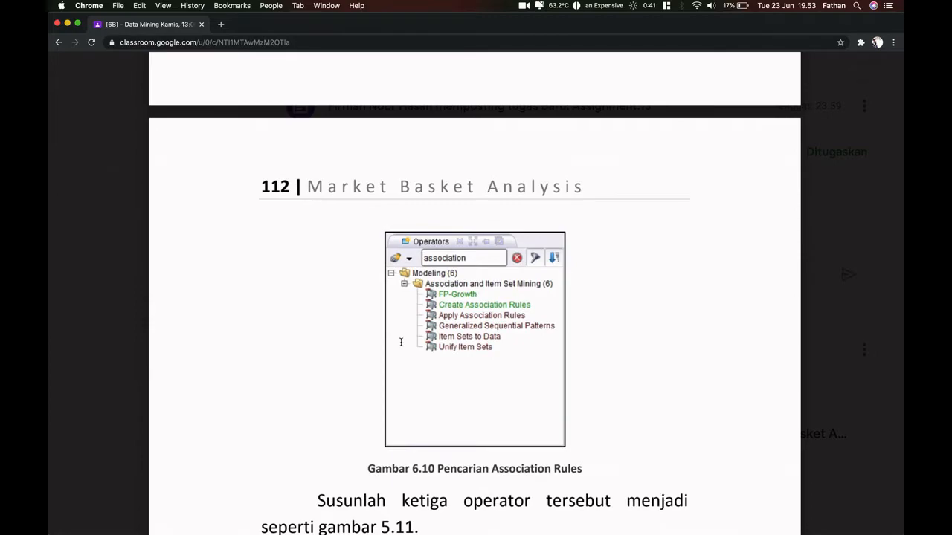
scroll(400, 342, down, 18)
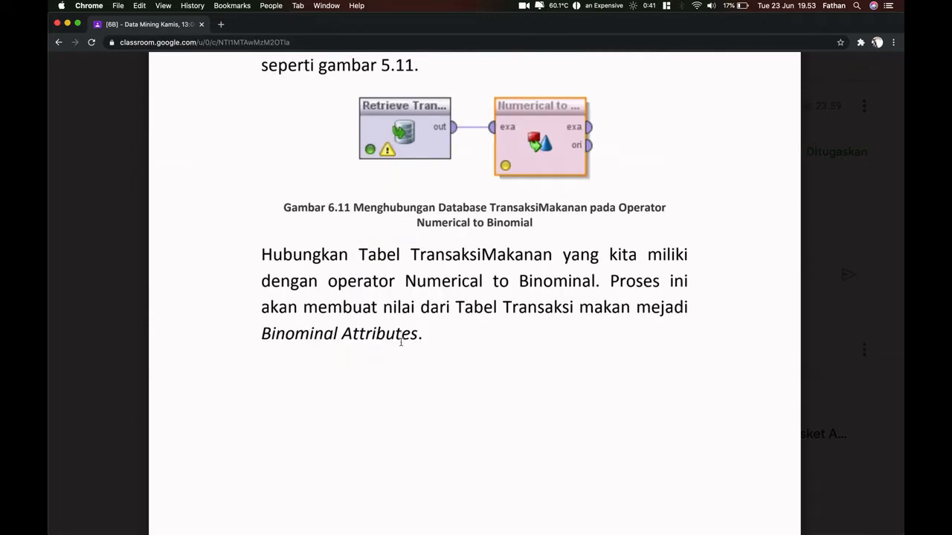
scroll(400, 342, up, 1)
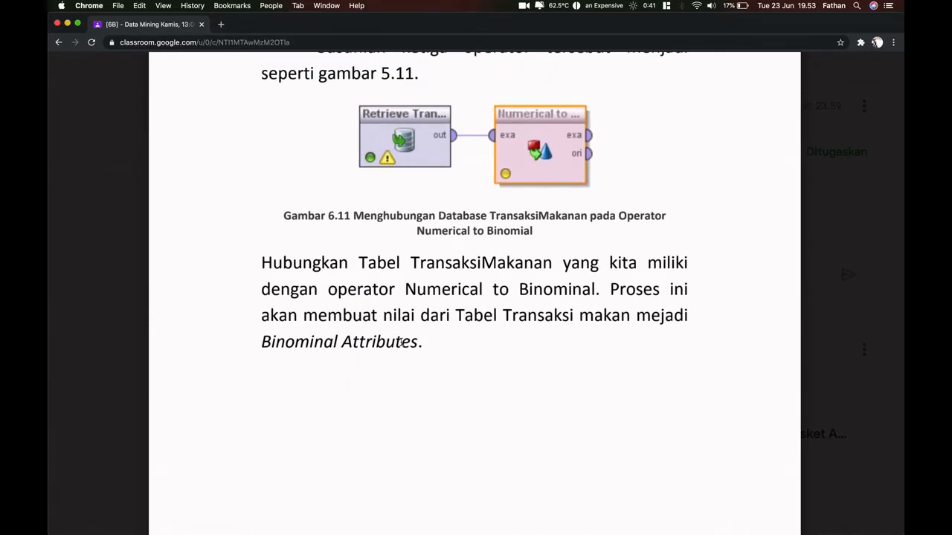
scroll(414, 334, down, 10)
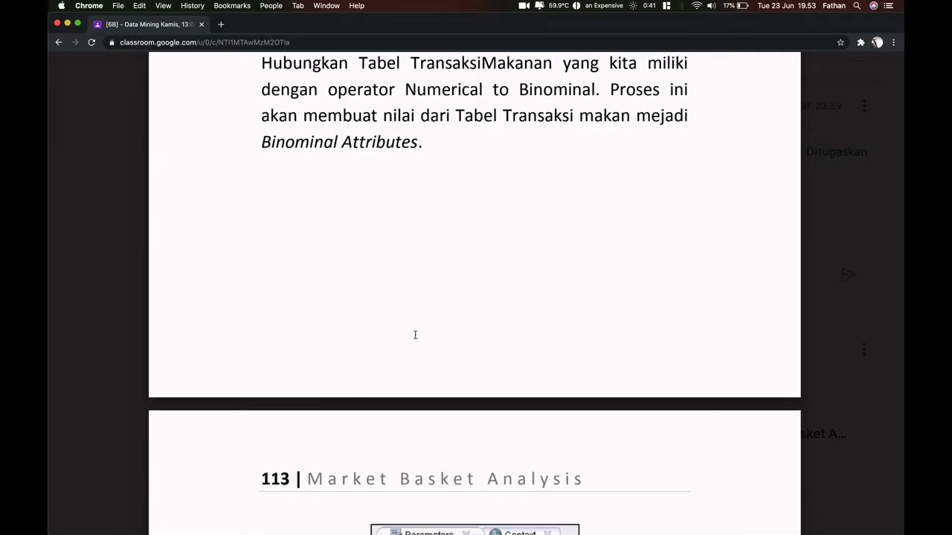
Step: Read the manual's page 113 on the Numerical to Binominal parameters, including the attribute filter type and the min and max values
scroll(415, 265, down, 8)
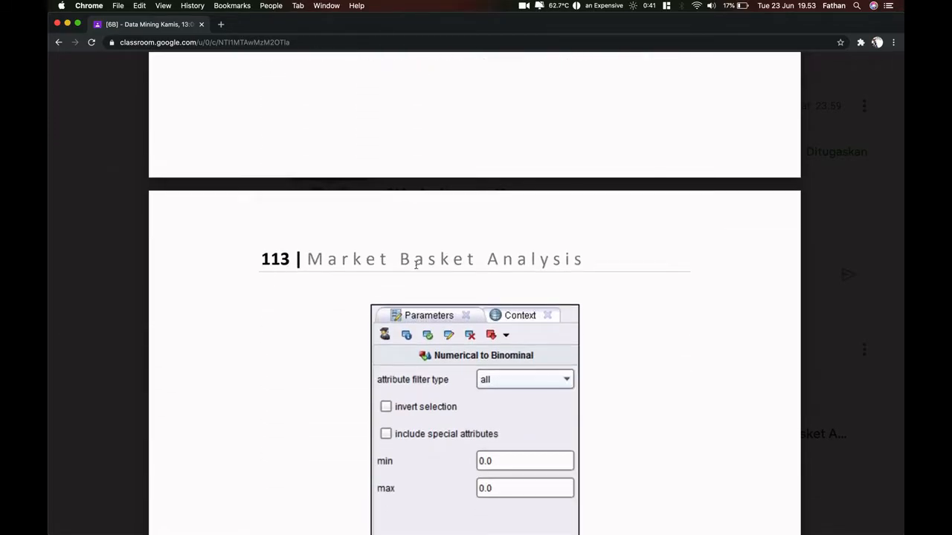
scroll(452, 337, down, 1)
scroll(452, 337, up, 18)
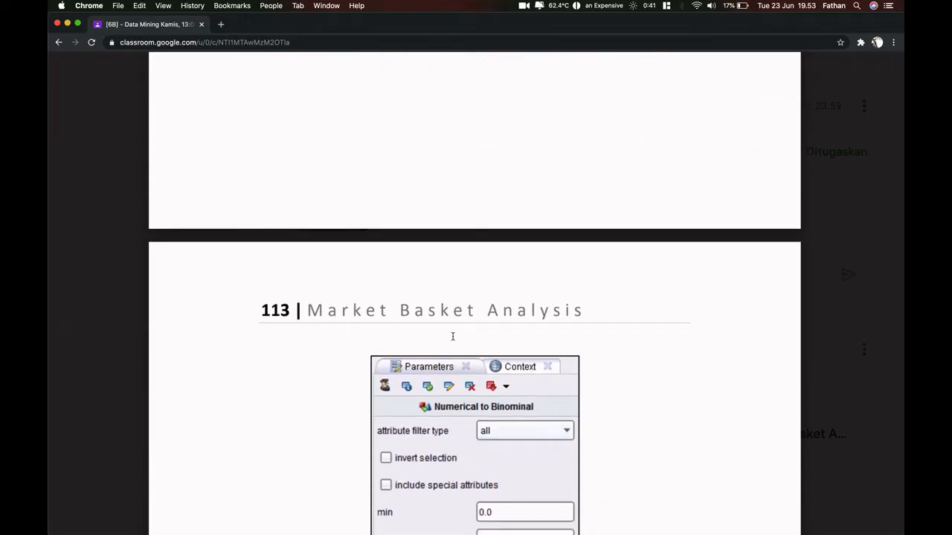
scroll(452, 336, down, 18)
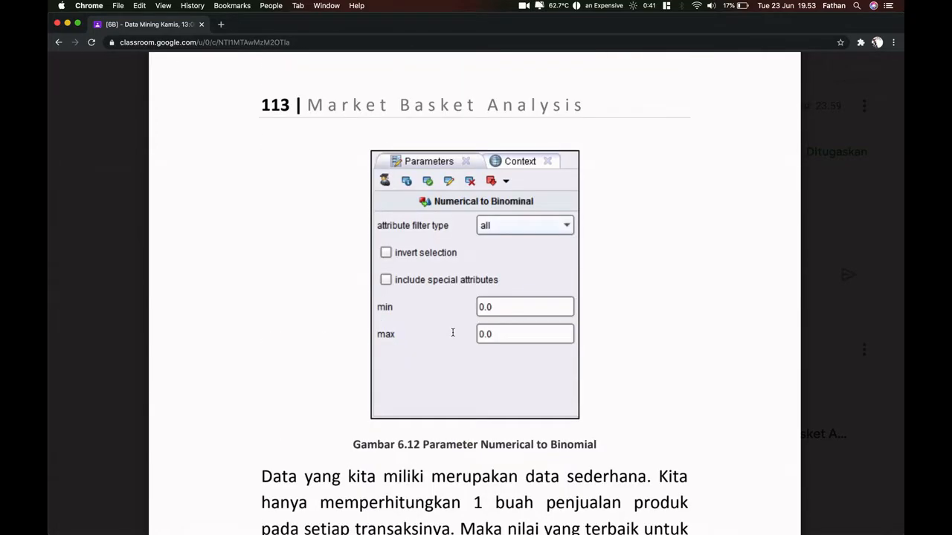
scroll(452, 332, down, 1)
scroll(452, 332, up, 2)
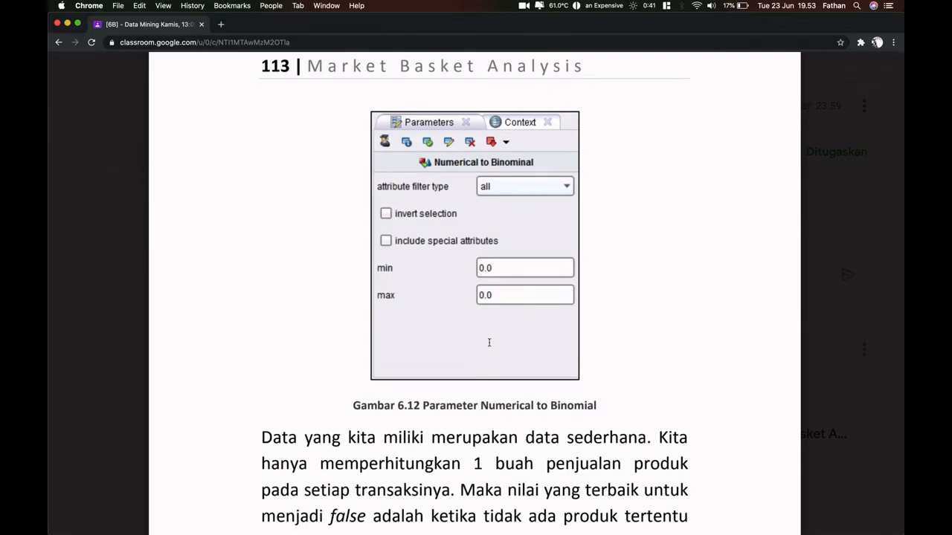
scroll(489, 342, down, 3)
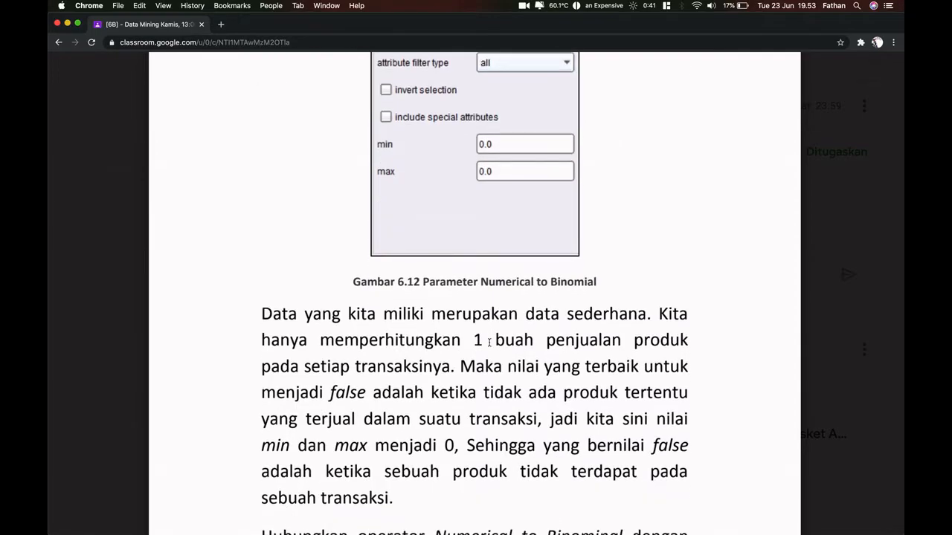
scroll(489, 342, up, 4)
scroll(489, 342, down, 1)
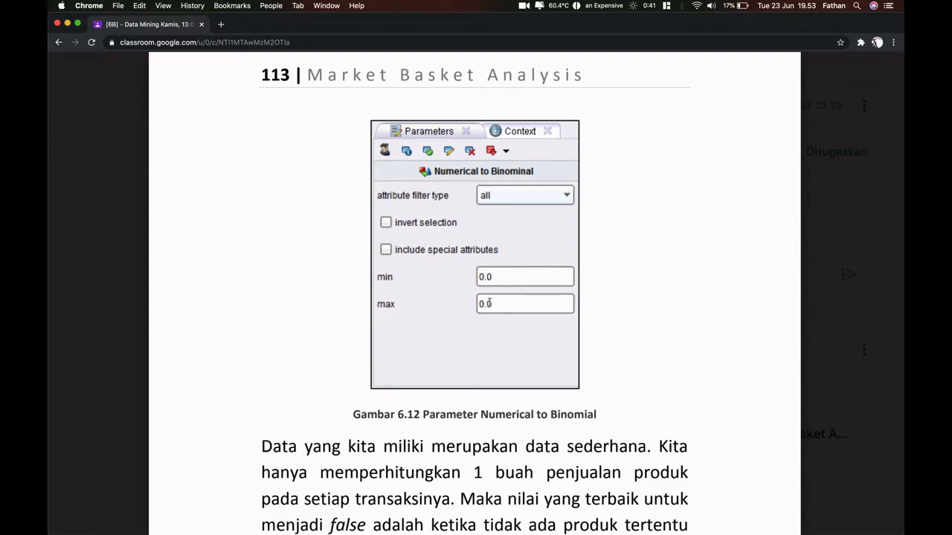
scroll(481, 408, down, 1)
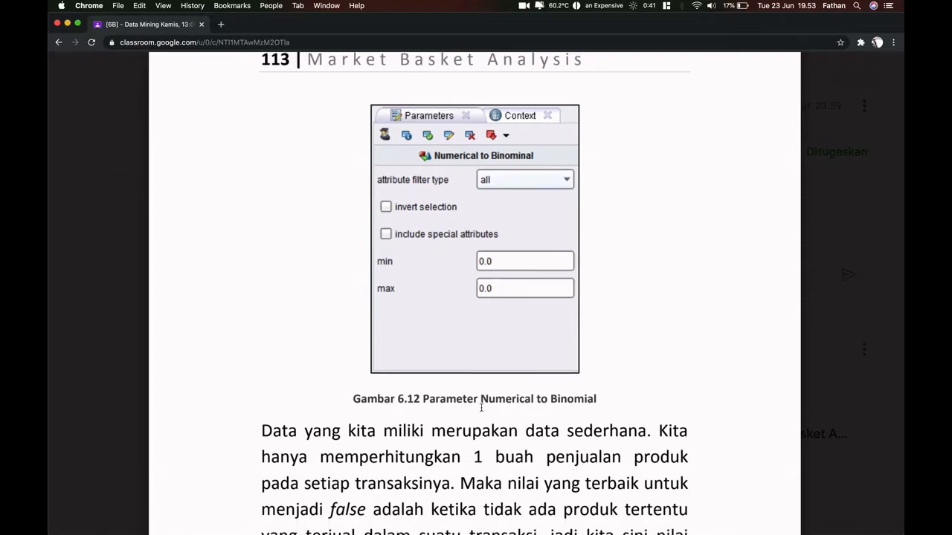
scroll(482, 408, up, 1)
Step: Switch back to RapidMiner and connect the Retrieve TransaksiMakanan output to the example input of Numerical to Binominal
key(ctrl+Right)
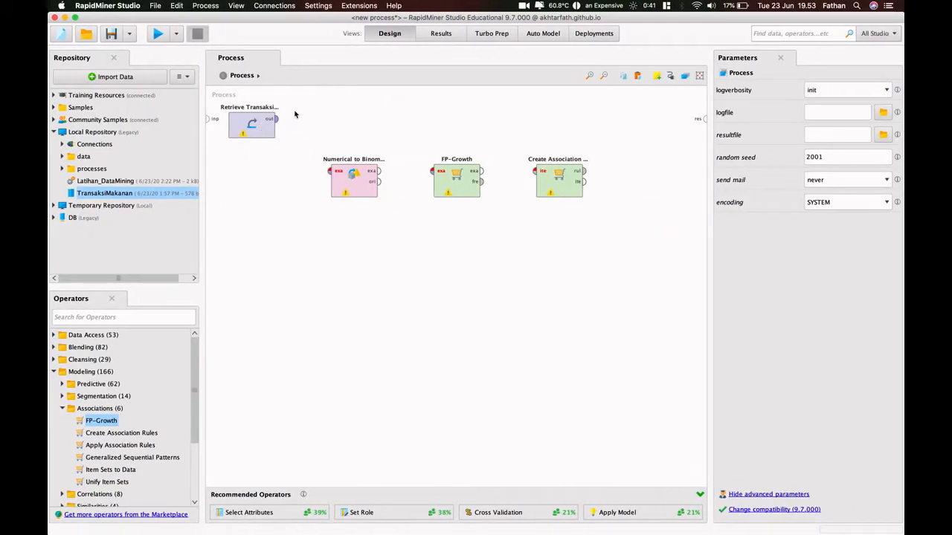
click(275, 122)
drag(275, 120, 329, 171)
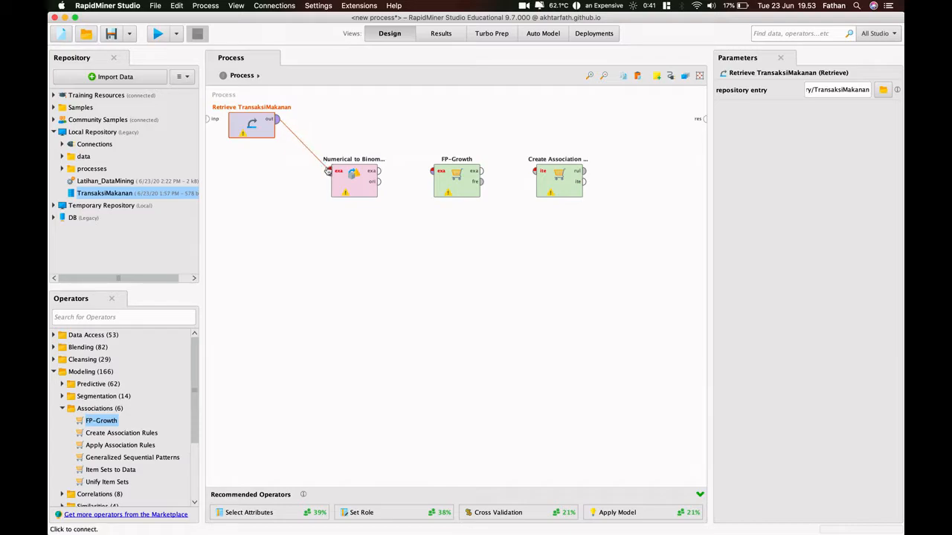
Step: Inspect the Numerical to Binominal parameters, including the attribute filter type options and the usage statistics for attribute filter type and special attributes
click(355, 184)
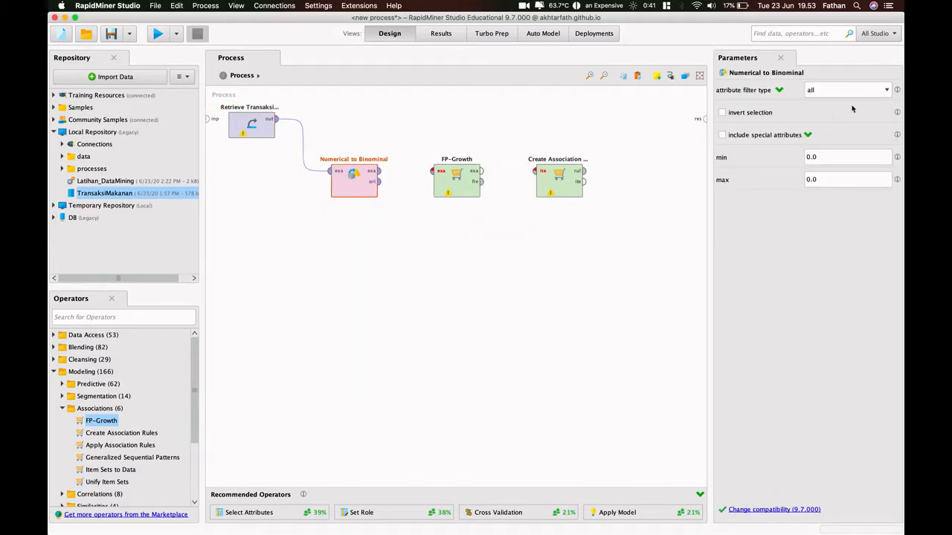
click(818, 91)
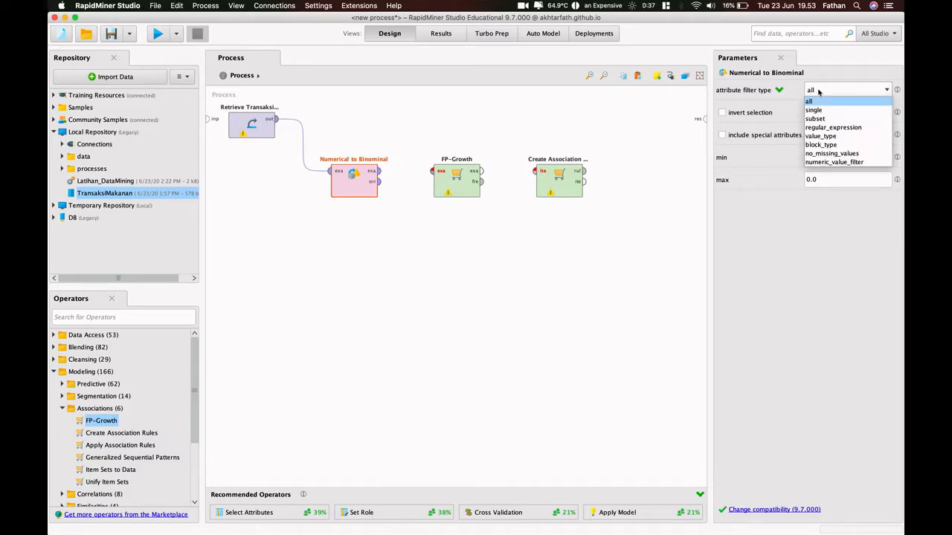
click(825, 92)
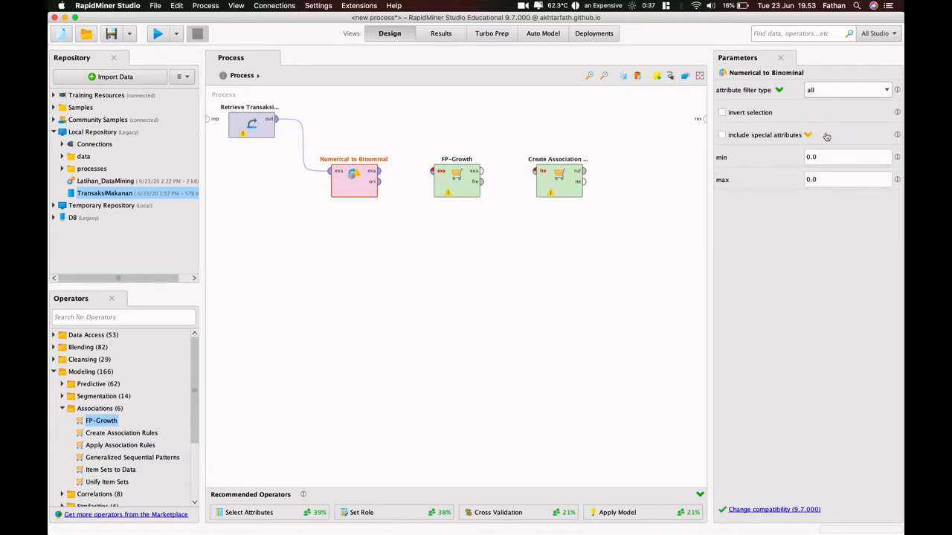
click(779, 90)
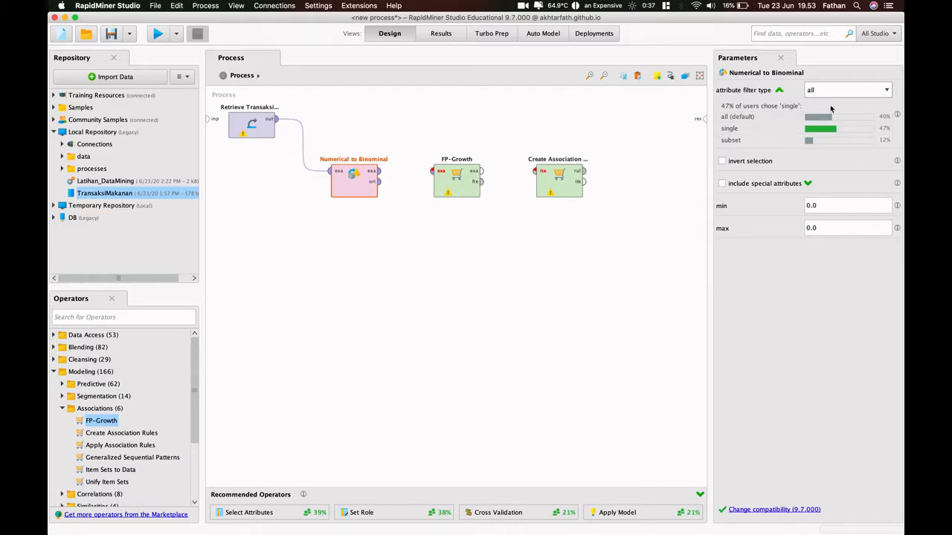
click(809, 183)
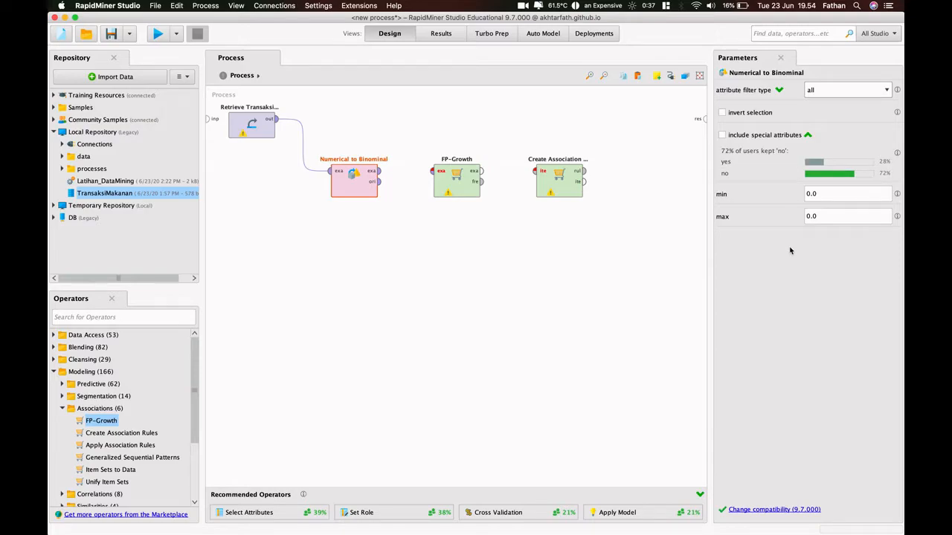
click(807, 136)
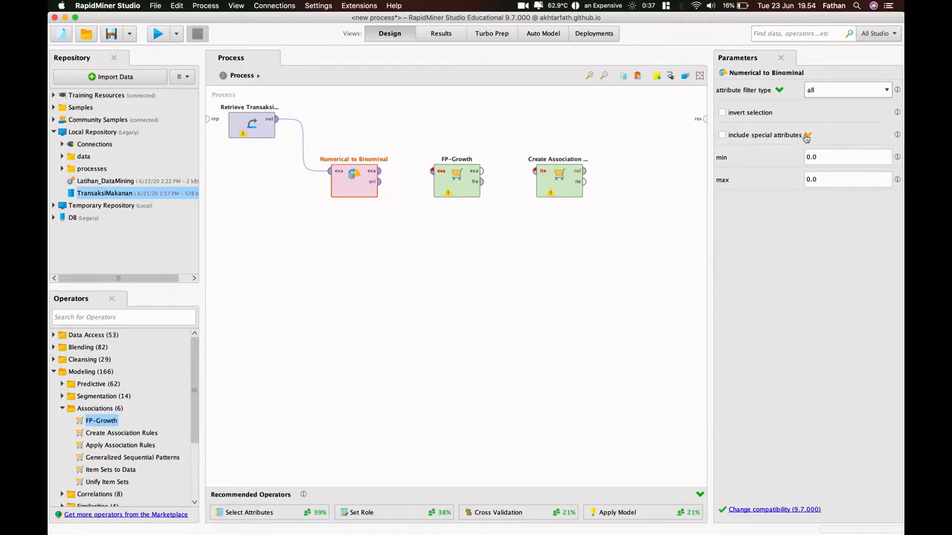
click(533, 231)
Step: Switch to the manual in Chrome and read how to connect Numerical to Binominal with FP-Growth and fill in the FP-Growth parameters
key(ctrl+Left)
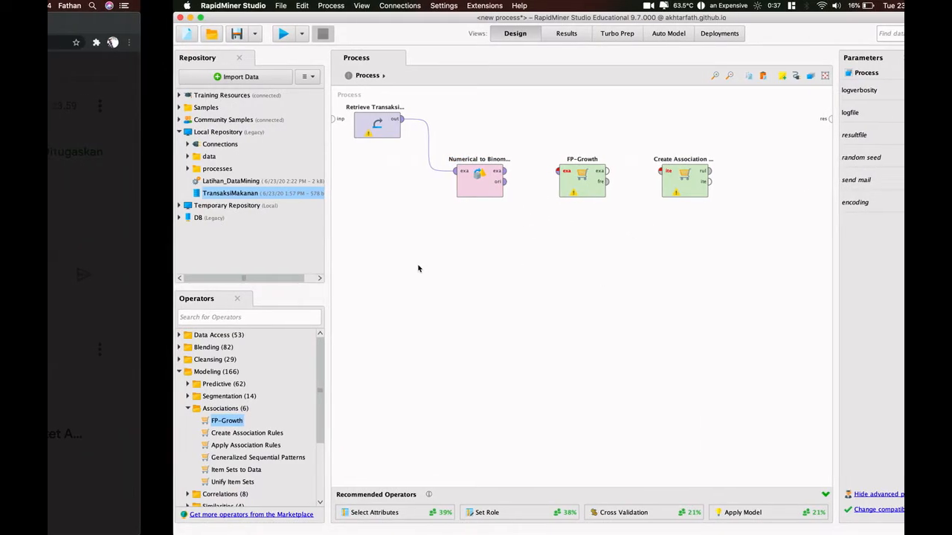
scroll(457, 415, down, 5)
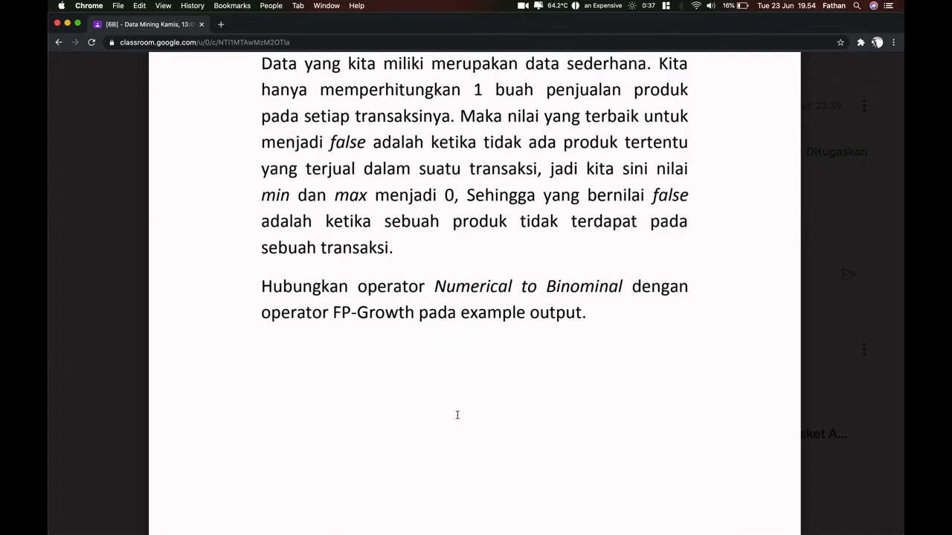
scroll(457, 415, down, 10)
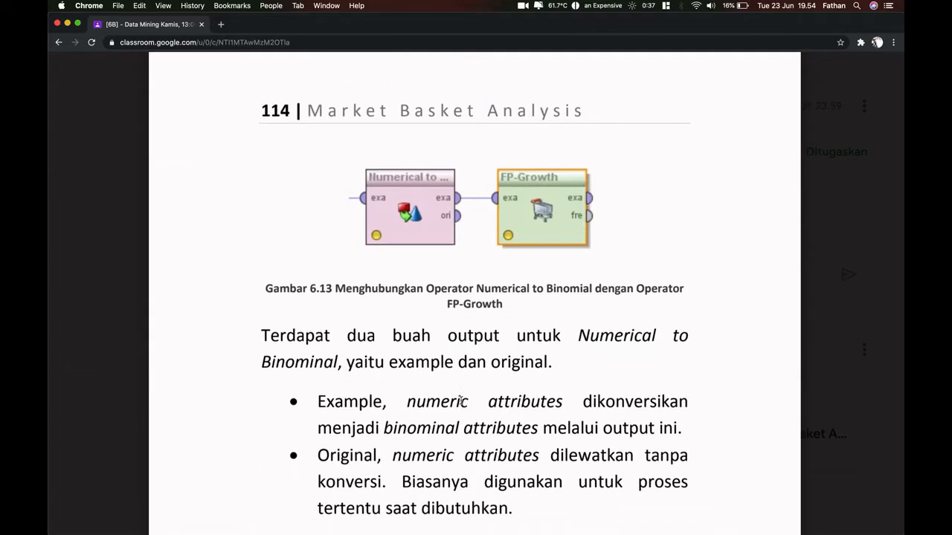
scroll(461, 399, down, 1)
scroll(512, 201, down, 2)
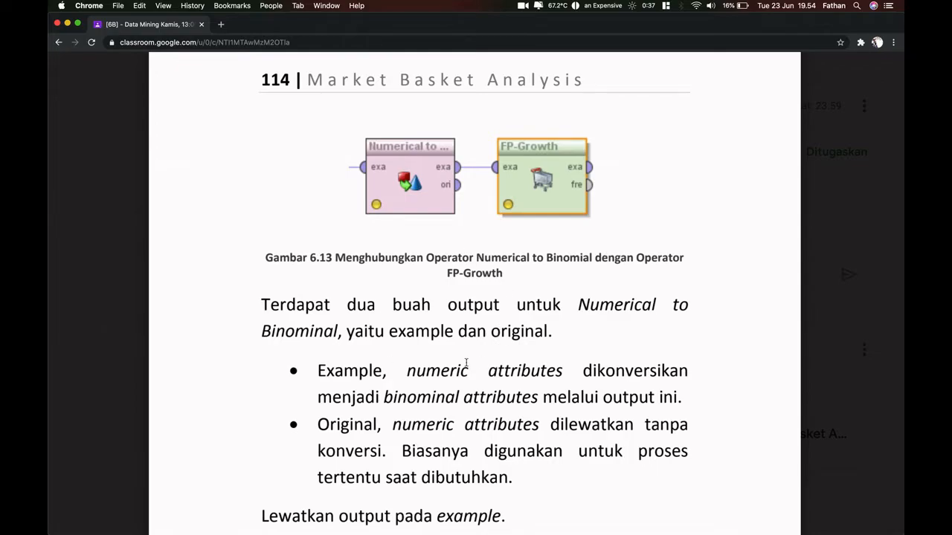
scroll(455, 375, down, 1)
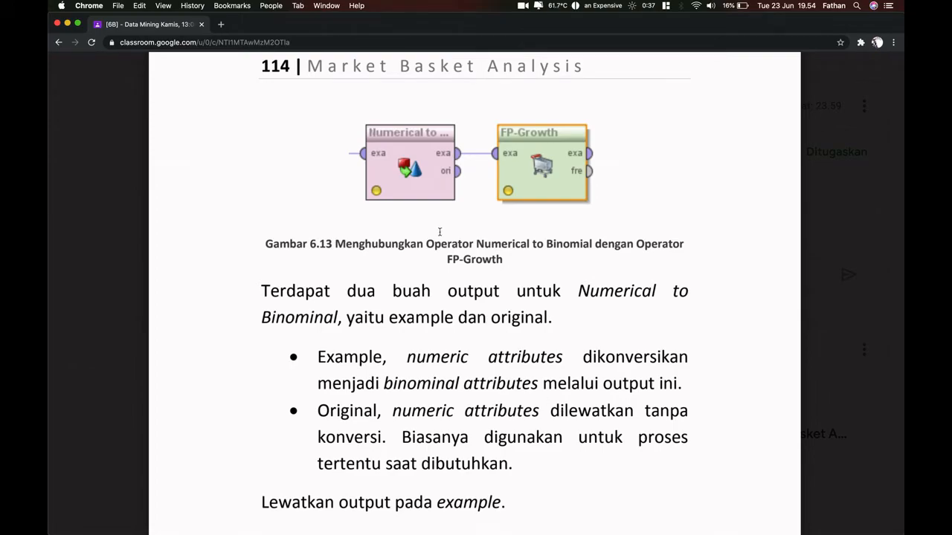
scroll(417, 412, down, 2)
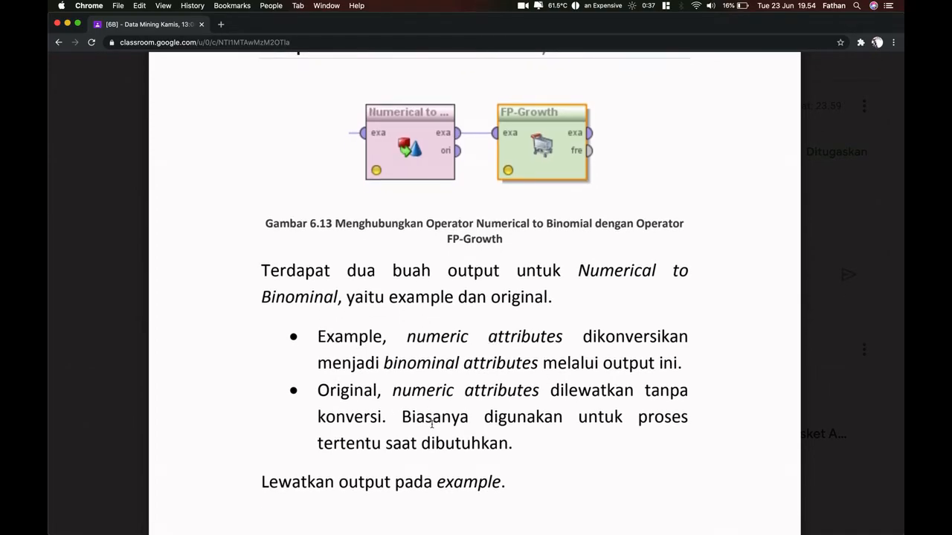
scroll(432, 424, down, 10)
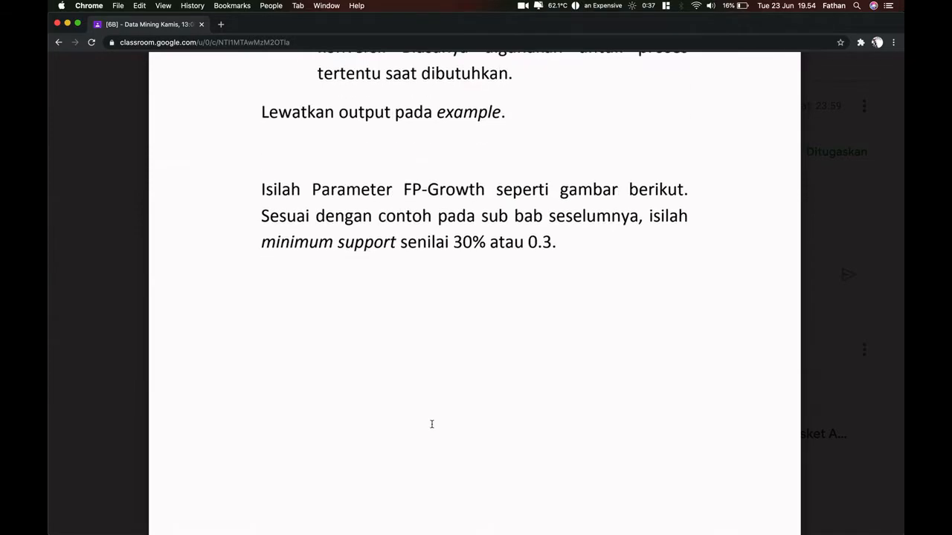
scroll(431, 424, down, 10)
Step: Return to RapidMiner and connect the example output of Numerical to Binominal to the example input of FP-Growth
key(ctrl+Right)
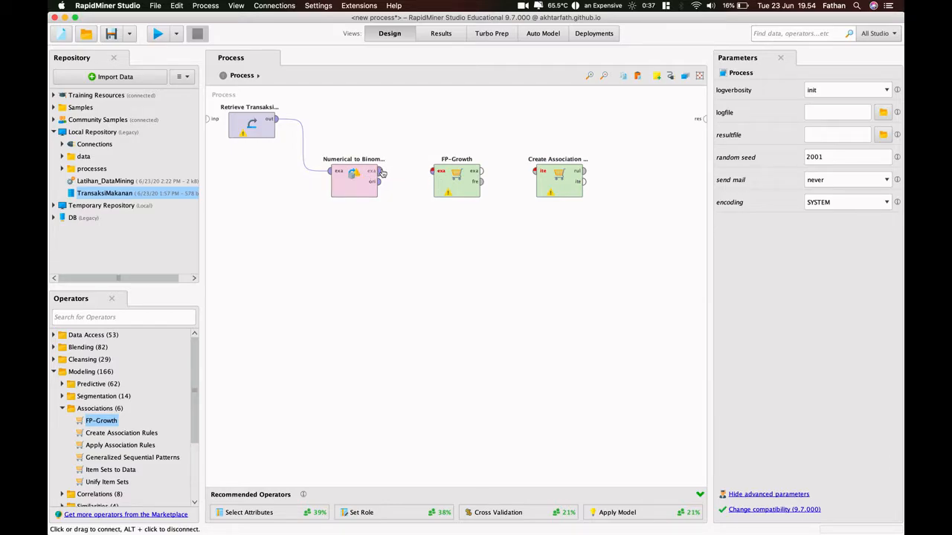
drag(381, 172, 433, 172)
click(481, 287)
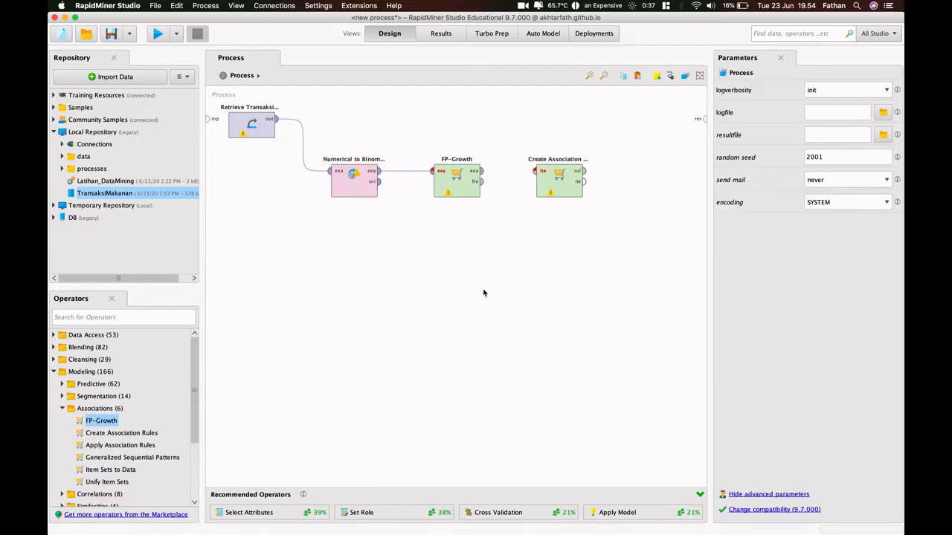
Step: Inspect the FP-Growth operator's parameters, including the minimum number of itemsets and the maximum number of retries
click(455, 192)
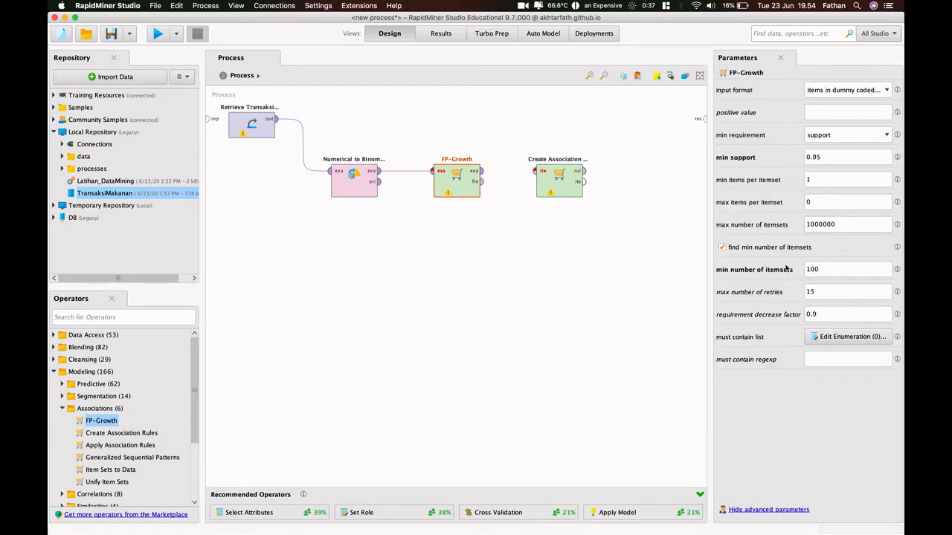
click(835, 270)
click(832, 290)
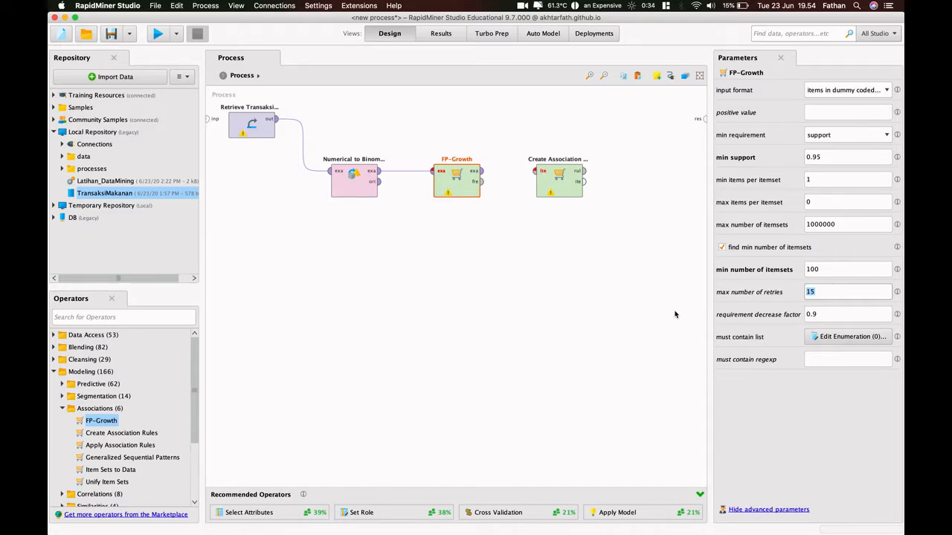
click(523, 297)
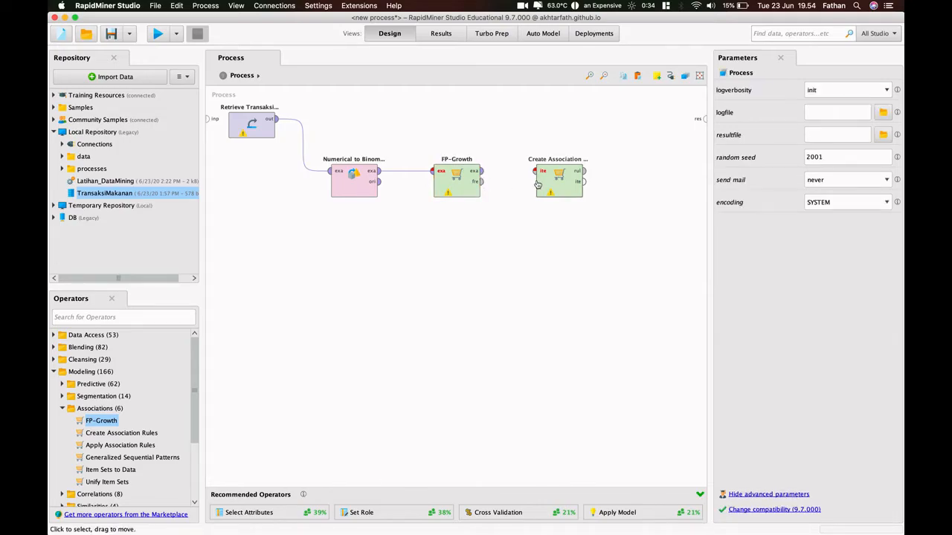
Step: Connect the frequent sets output of FP-Growth to the item sets input of Create Association Rules
click(482, 182)
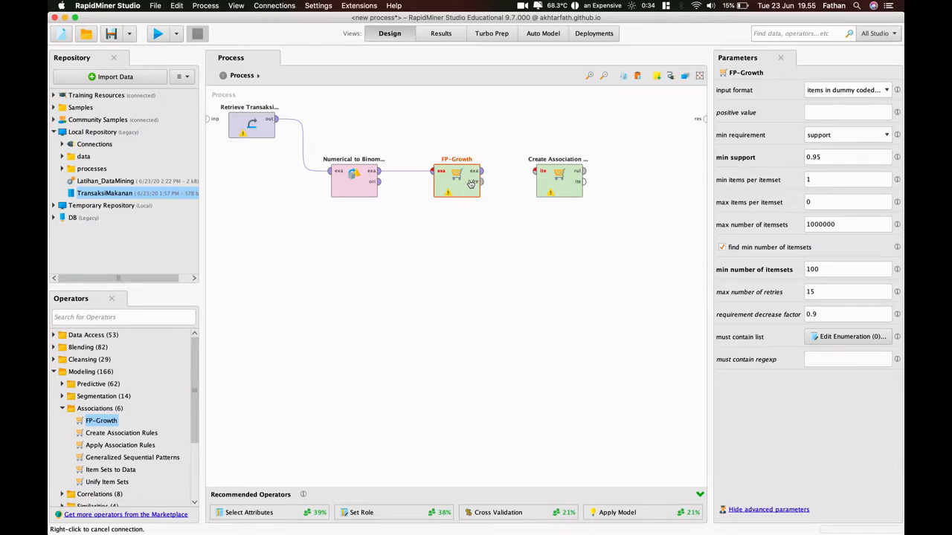
click(532, 174)
click(474, 236)
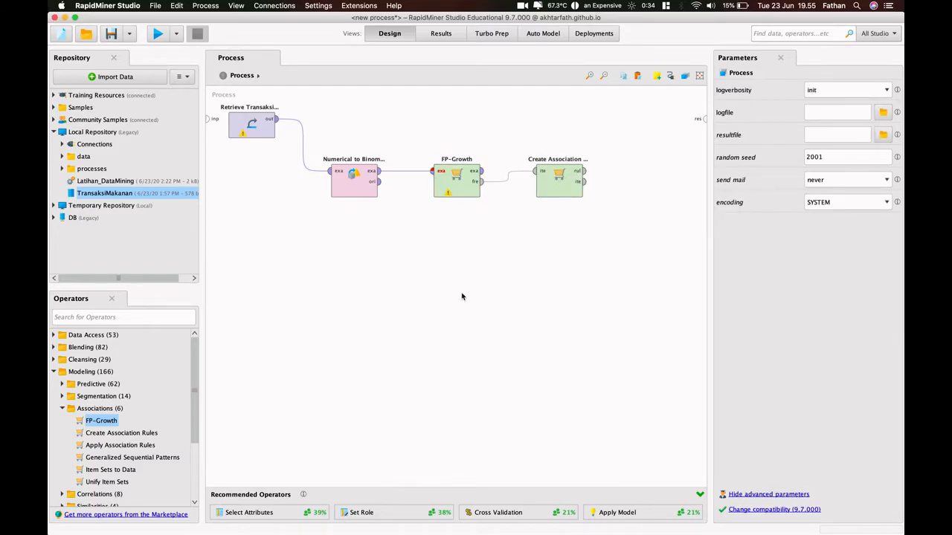
Step: Switch to the manual in Chrome and read about FP-Growth's example and frequent outputs and the Association Rules parameters
key(super+Tab)
scroll(579, 374, down, 10)
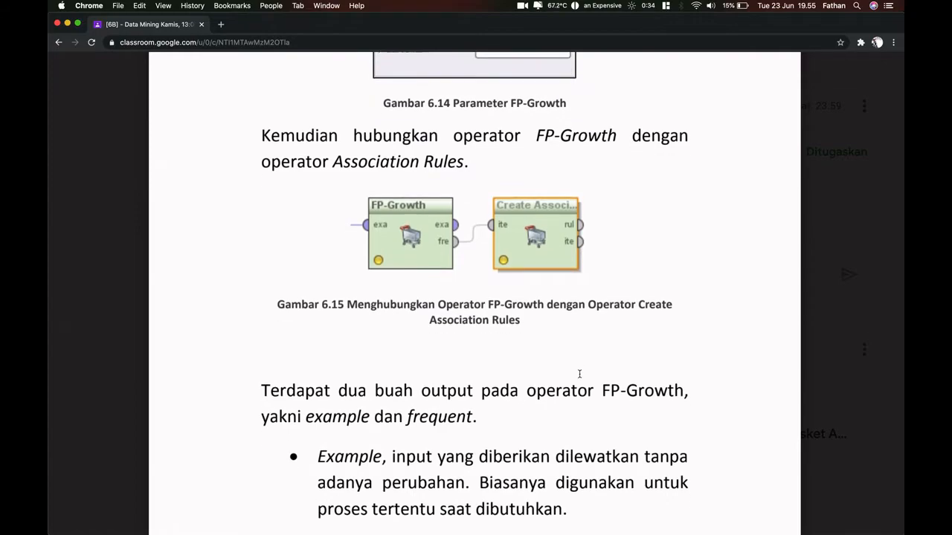
scroll(579, 374, down, 1)
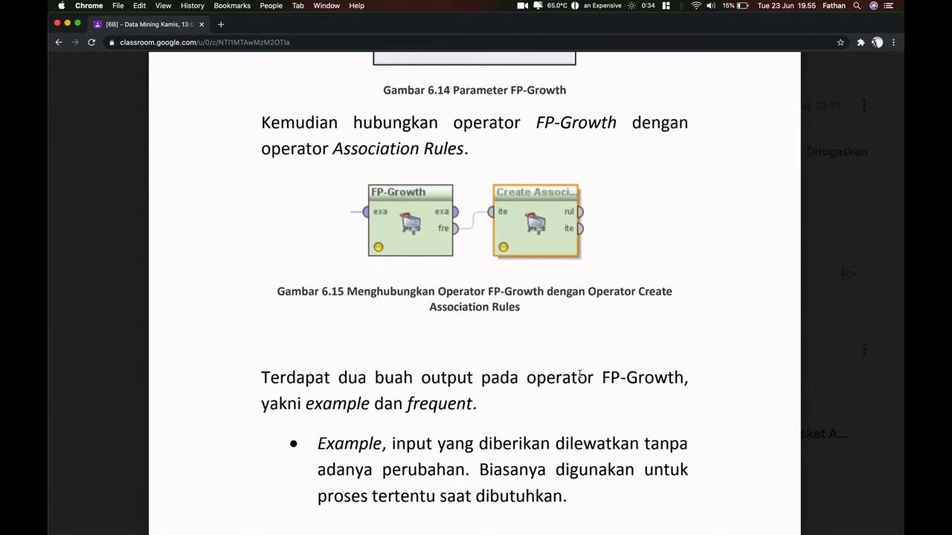
scroll(579, 374, down, 3)
scroll(579, 374, down, 20)
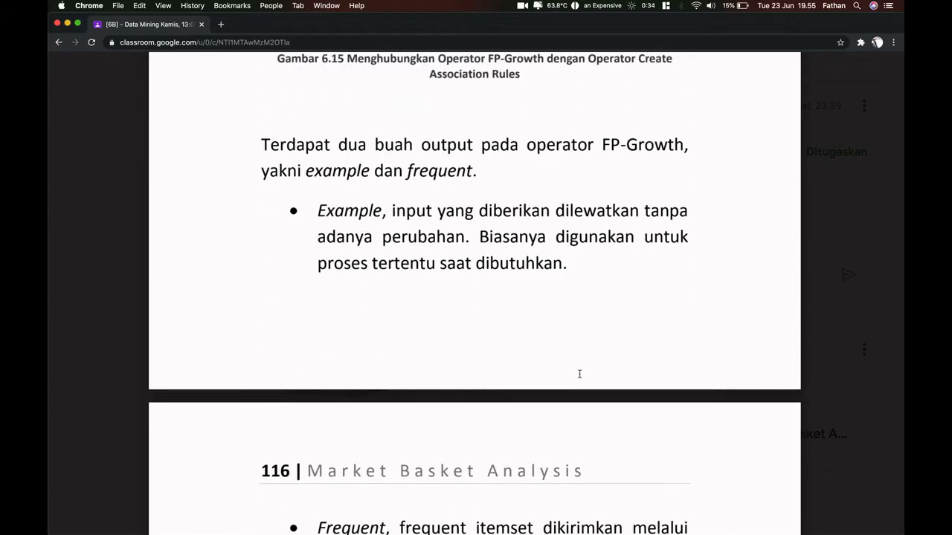
scroll(580, 374, down, 7)
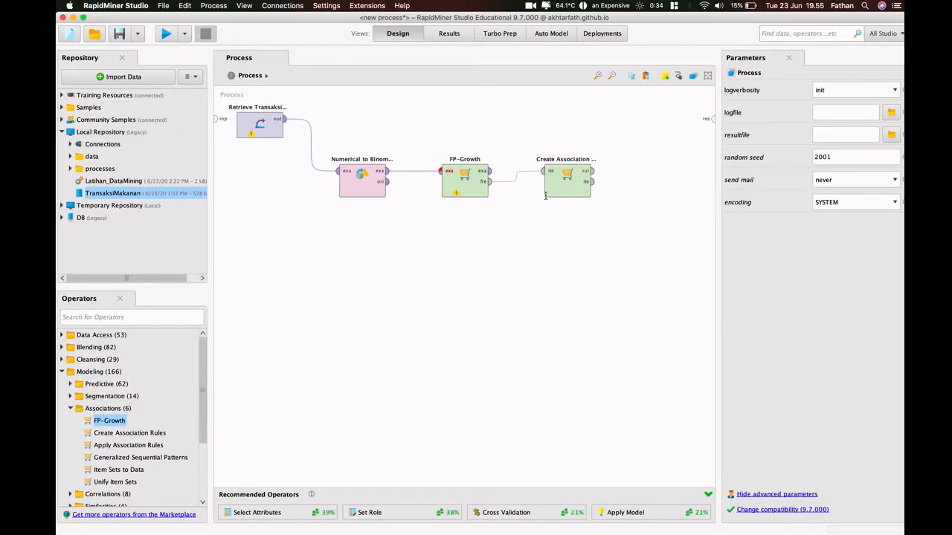
Step: Return to RapidMiner and set Create Association Rules to the confidence criterion with min confidence 0.5, checking the values against the manual
click(867, 93)
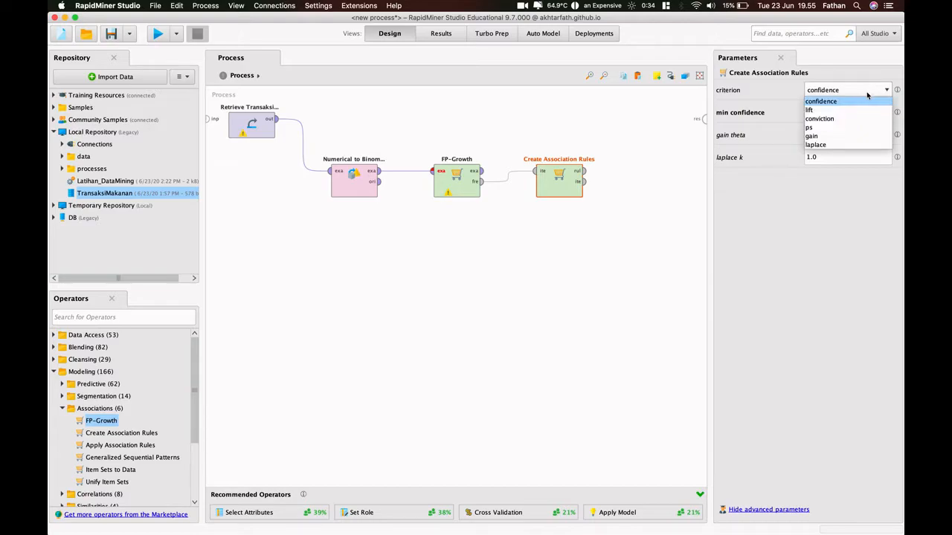
click(867, 91)
key(ctrl+Left)
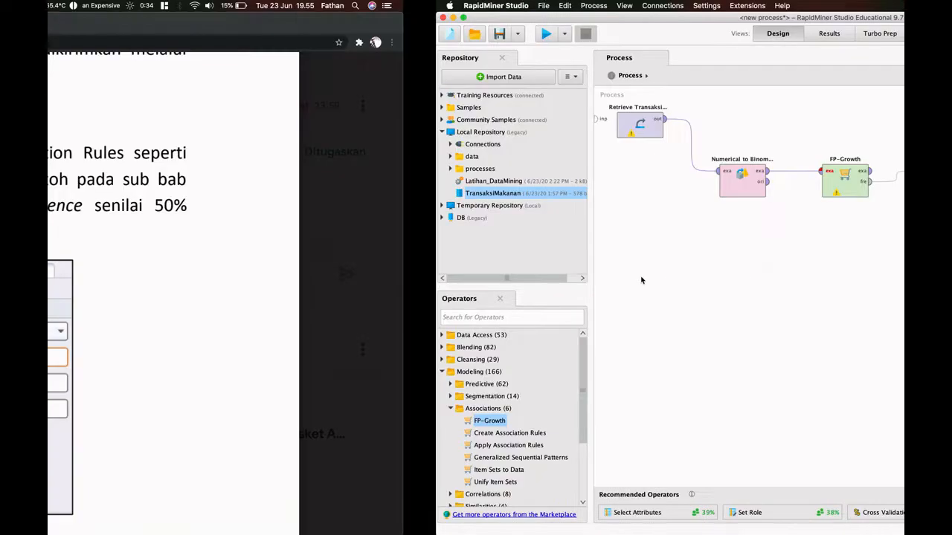
scroll(644, 365, down, 3)
key(ctrl+Right)
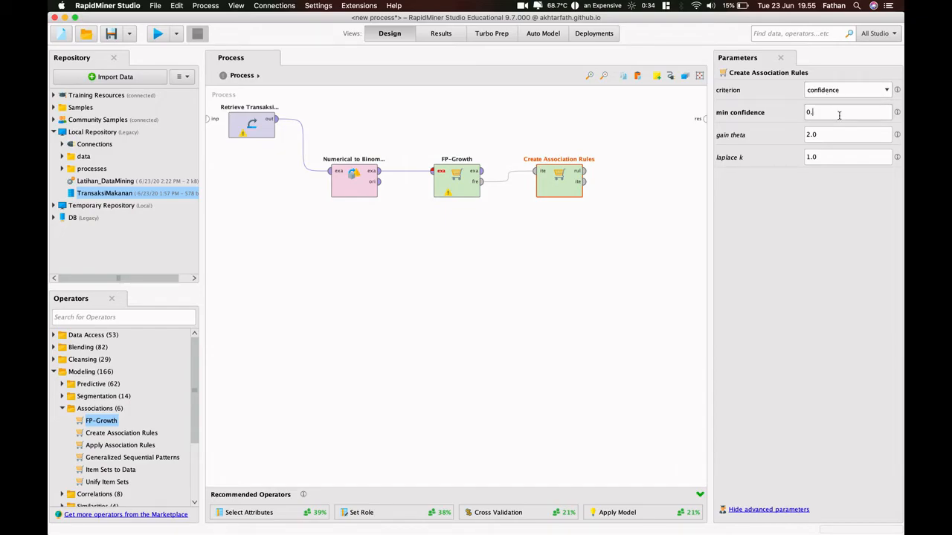
click(623, 268)
key(ctrl+Left)
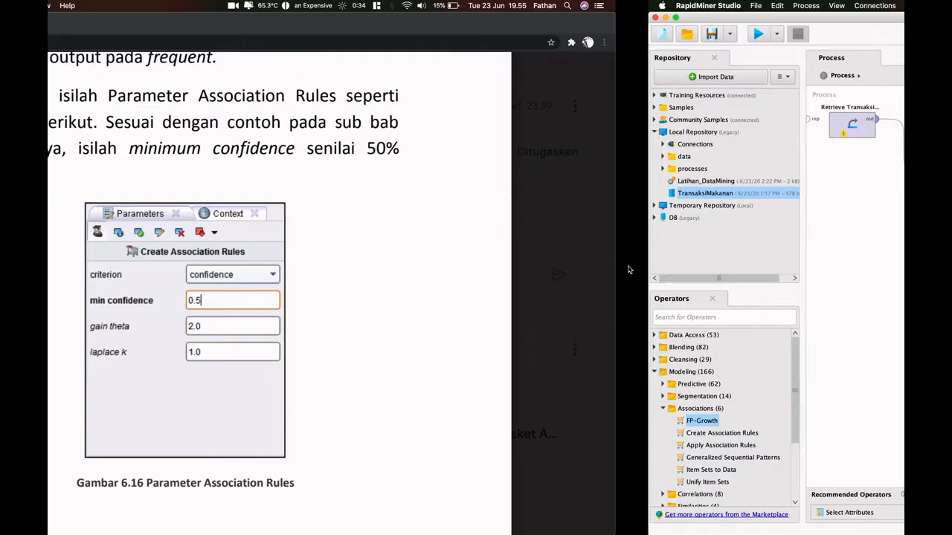
key(ctrl+Right)
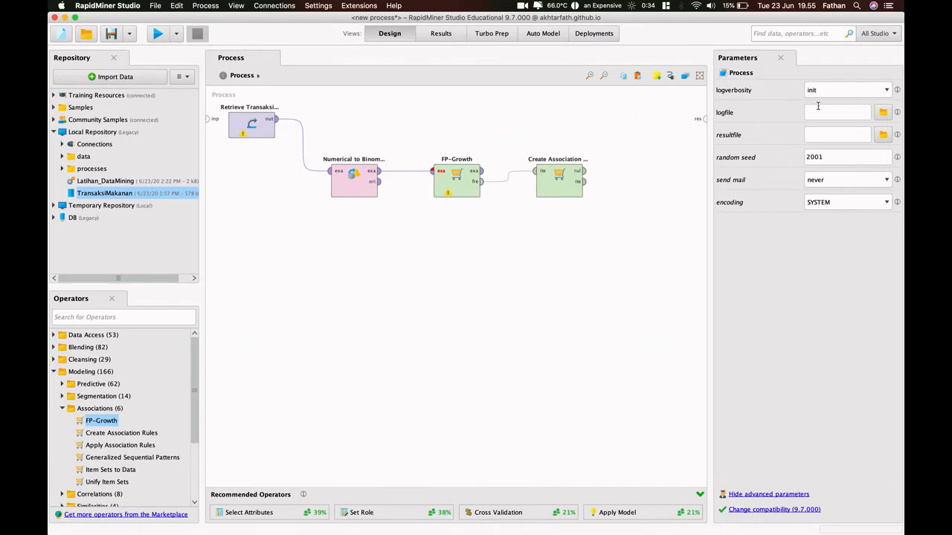
click(571, 190)
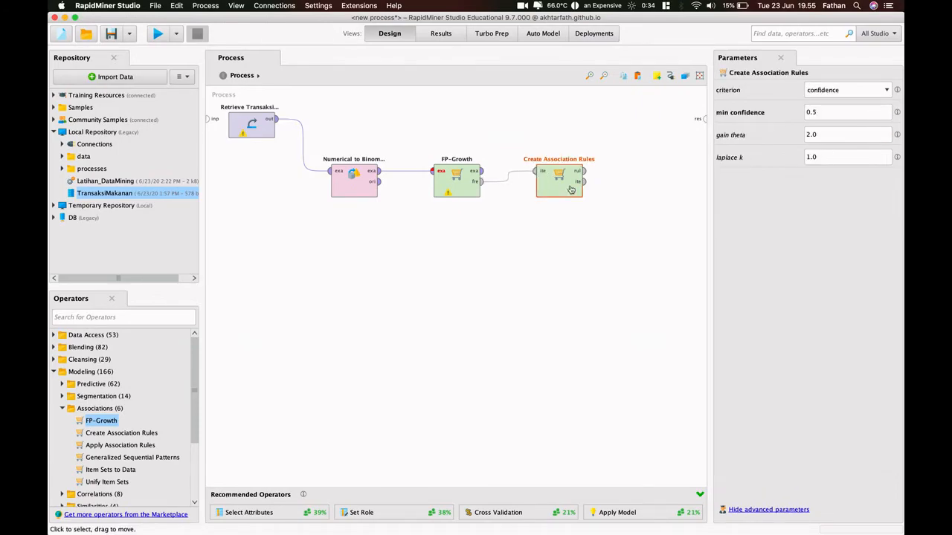
click(631, 239)
Step: Connect the rules output of Create Association Rules to the process result port and run the process
click(585, 171)
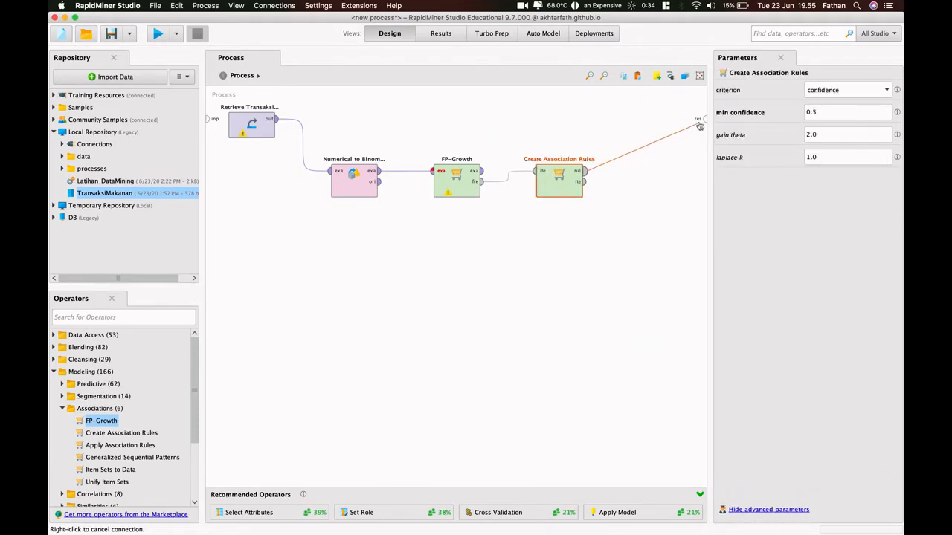
click(702, 119)
click(631, 246)
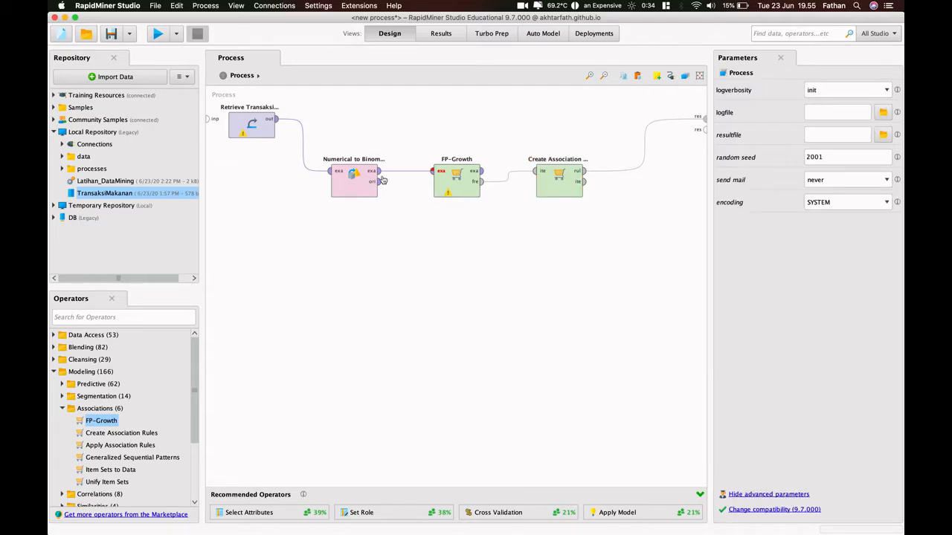
click(158, 34)
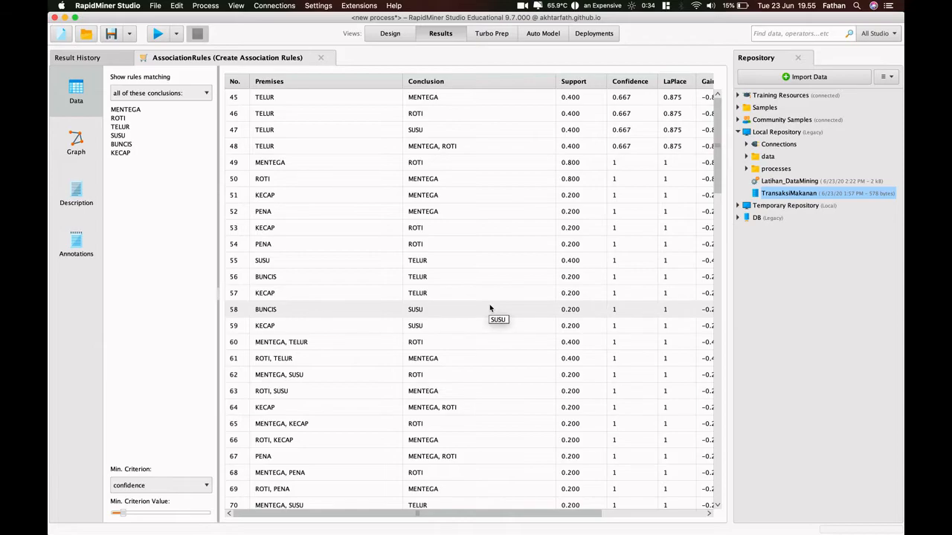
Step: Examine the association rules table, including support, confidence and lift, for all rules and for those concluding MENTEGA
scroll(489, 308, right, 5)
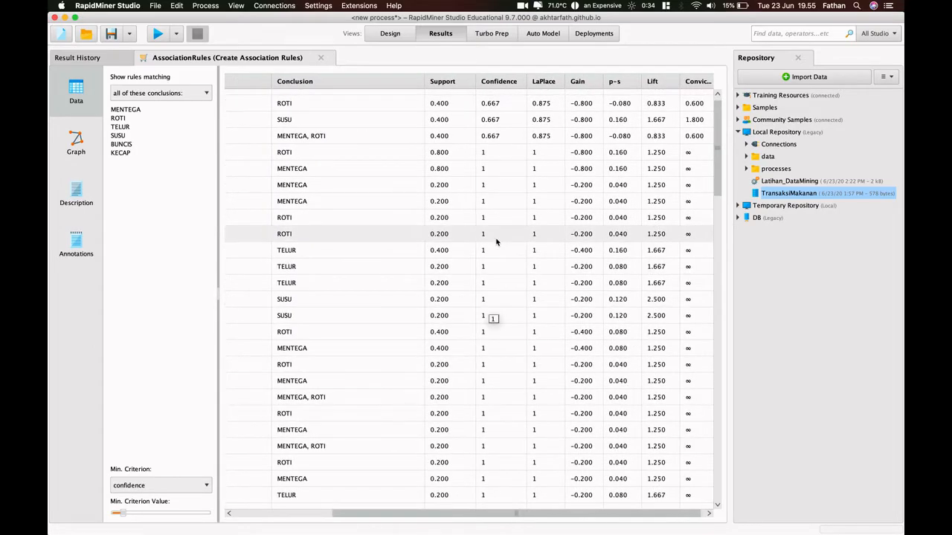
scroll(479, 253, left, 5)
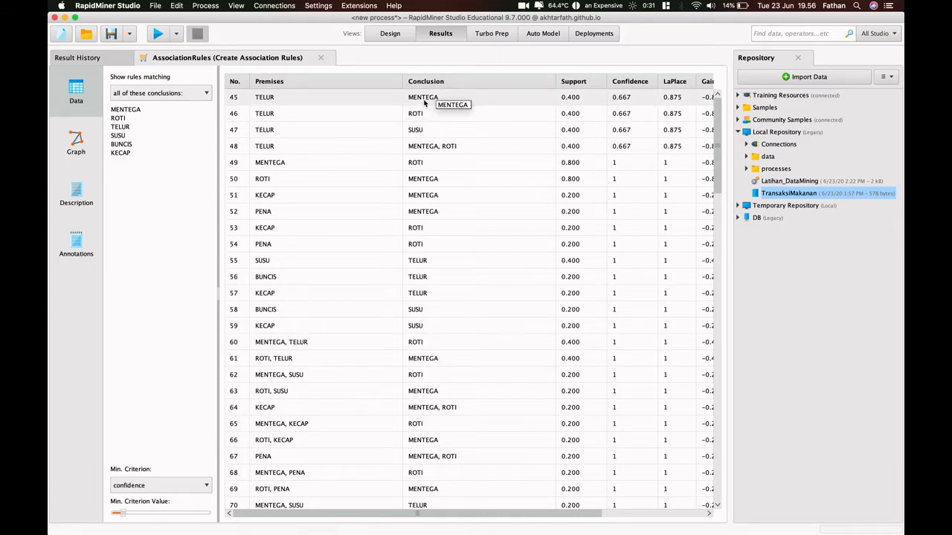
scroll(394, 164, down, 1)
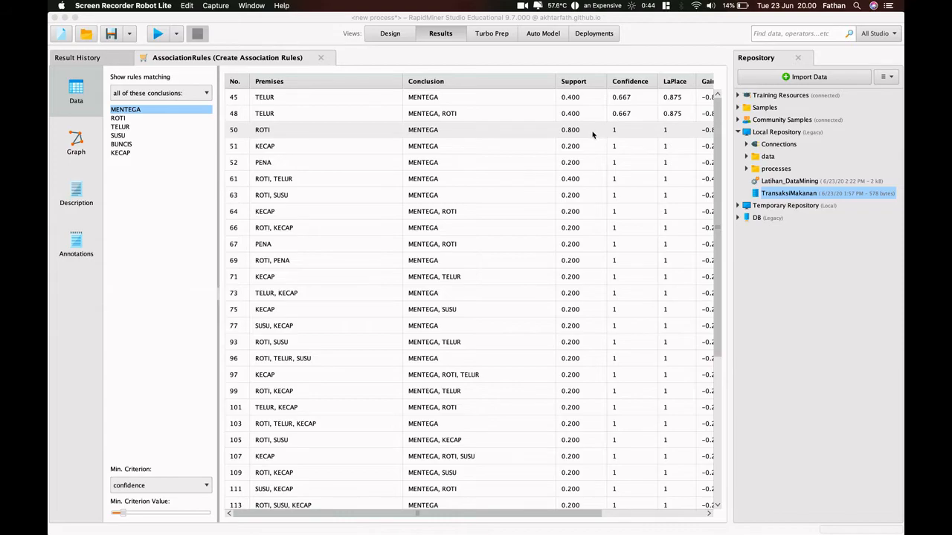
scroll(536, 160, right, 5)
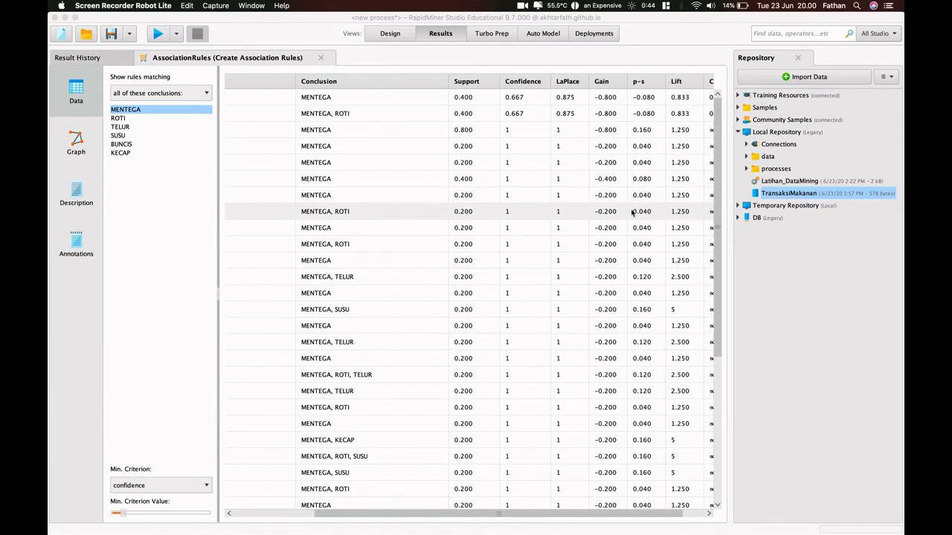
scroll(583, 178, left, 5)
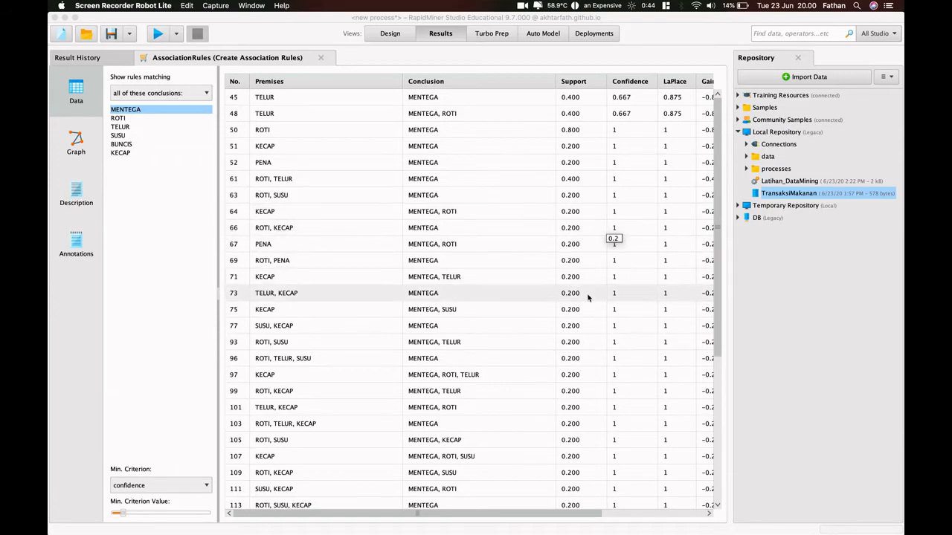
scroll(587, 298, down, 8)
scroll(587, 297, up, 8)
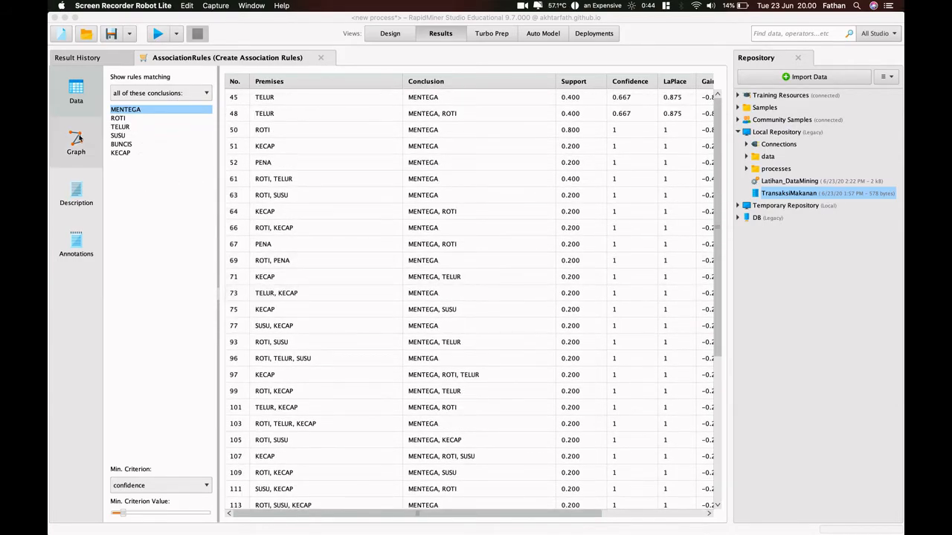
Step: Show the MENTEGA rules as a graph and fit its nodes in view
click(77, 141)
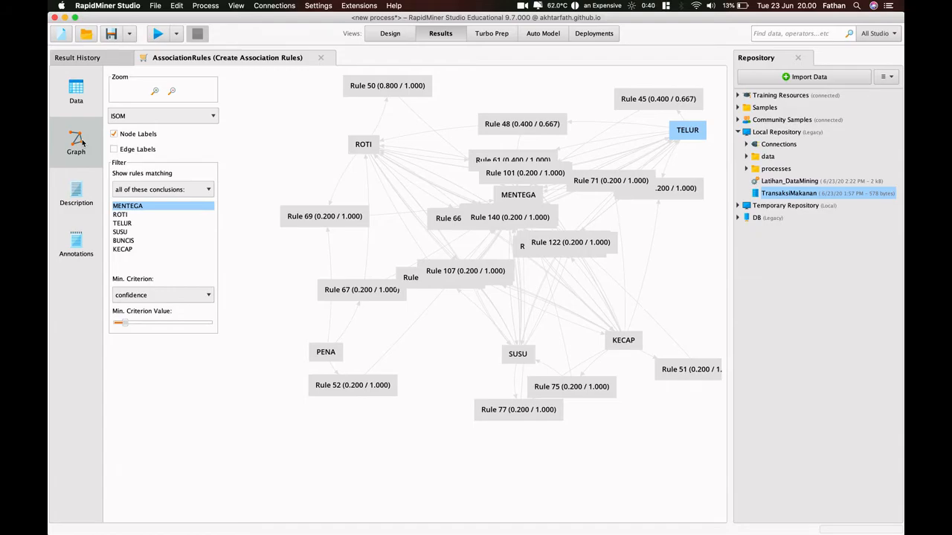
click(172, 90)
click(172, 90)
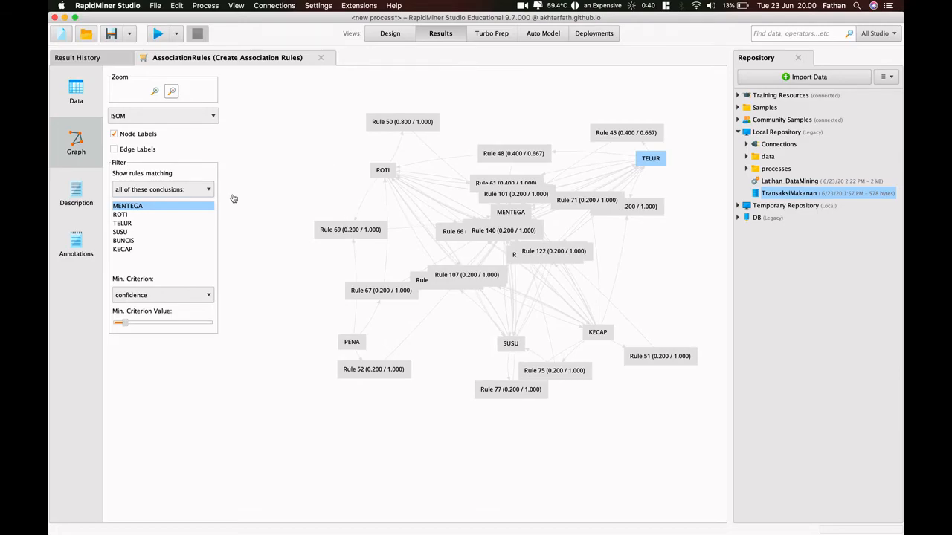
scroll(449, 217, up, 1)
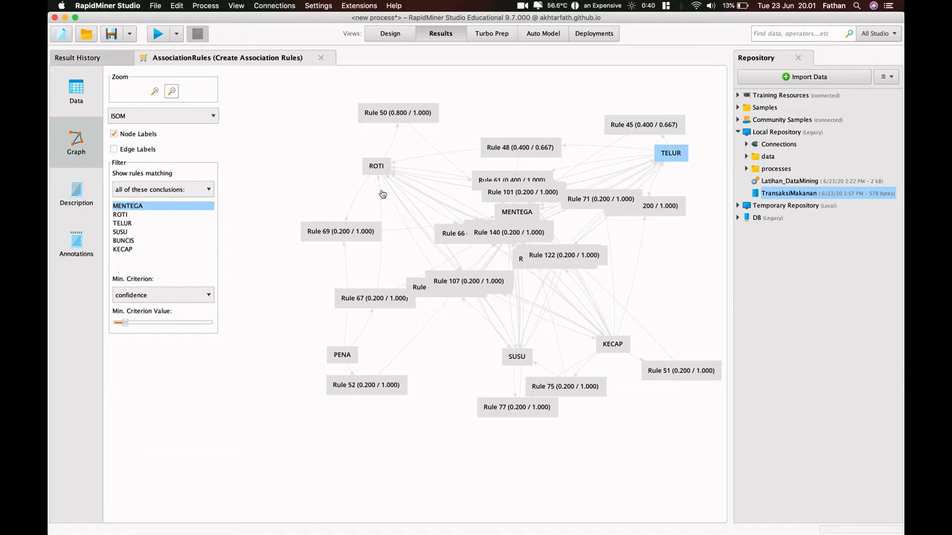
Step: Spread out the overlapping graph nodes by moving TELUR, ROTI, Rule 48, Rule 61 and Rule 97 apart
drag(673, 160, 665, 167)
click(373, 166)
drag(373, 165, 369, 160)
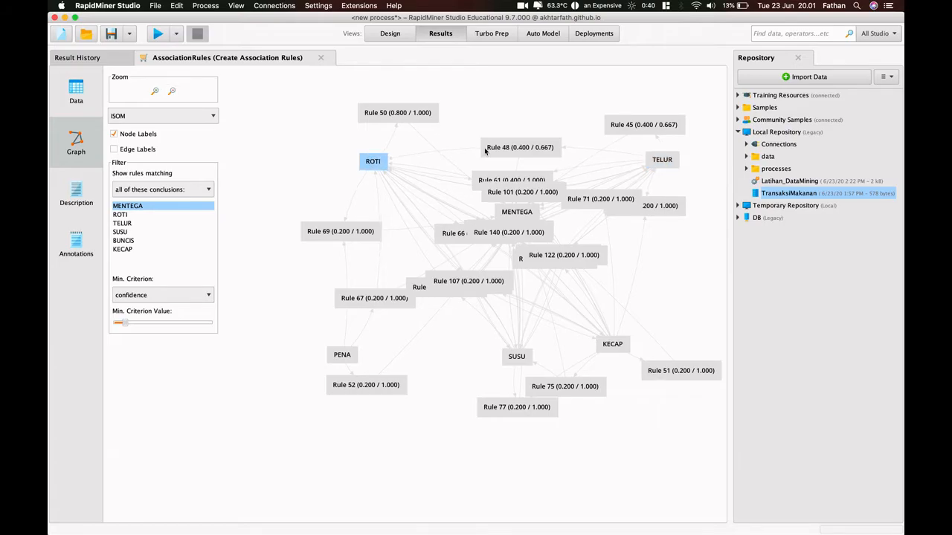
drag(524, 150, 519, 117)
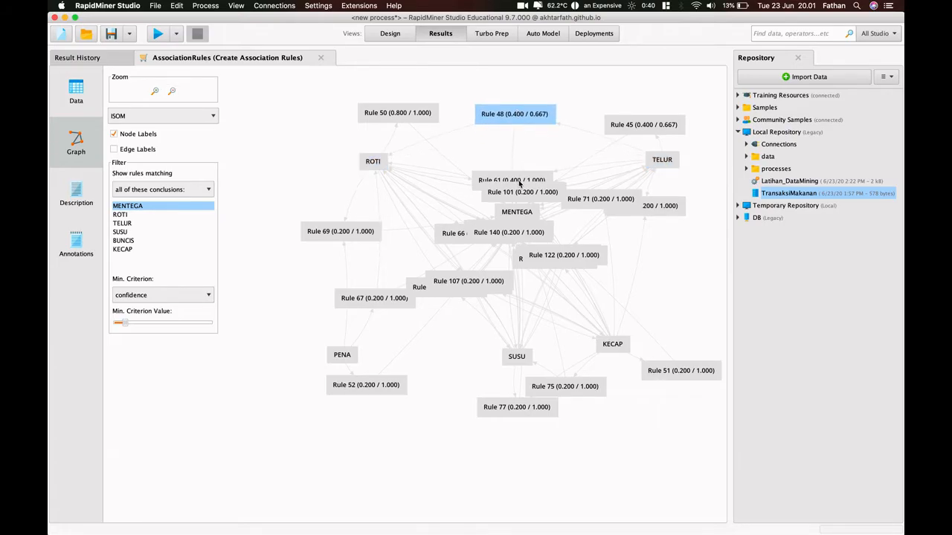
drag(520, 183, 510, 162)
click(519, 202)
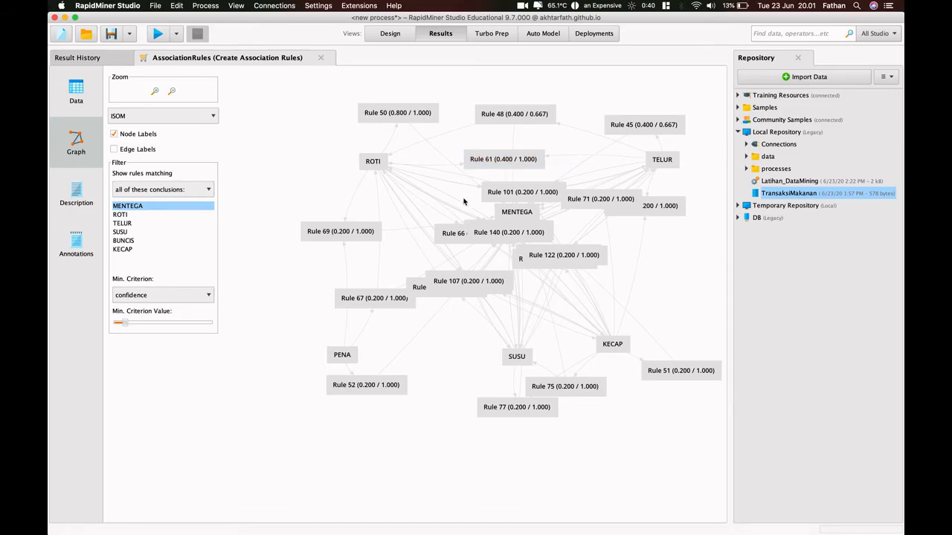
drag(463, 202, 449, 203)
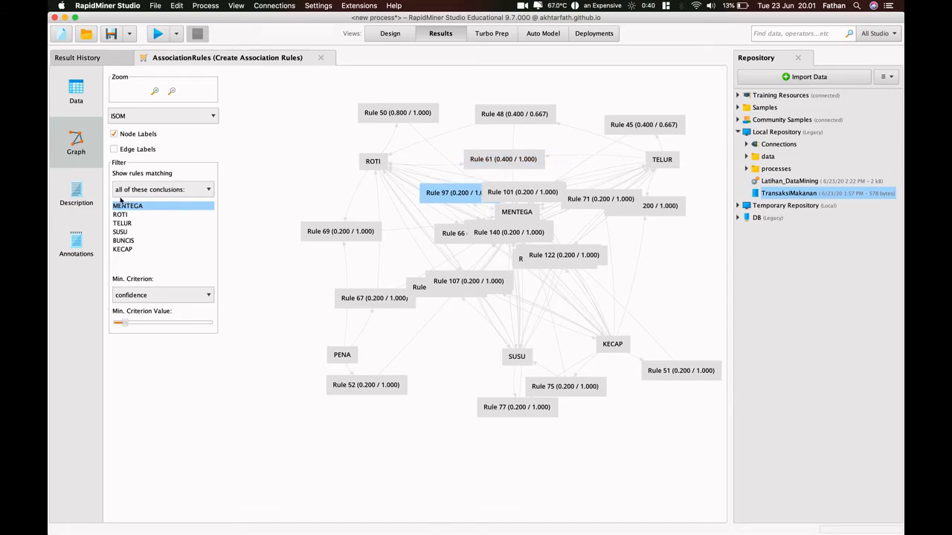
Step: Compare the rule graphs for the conclusions ROTI, TELUR, SUSU and BUNCIS, and return the filter to MENTEGA
click(157, 214)
click(149, 224)
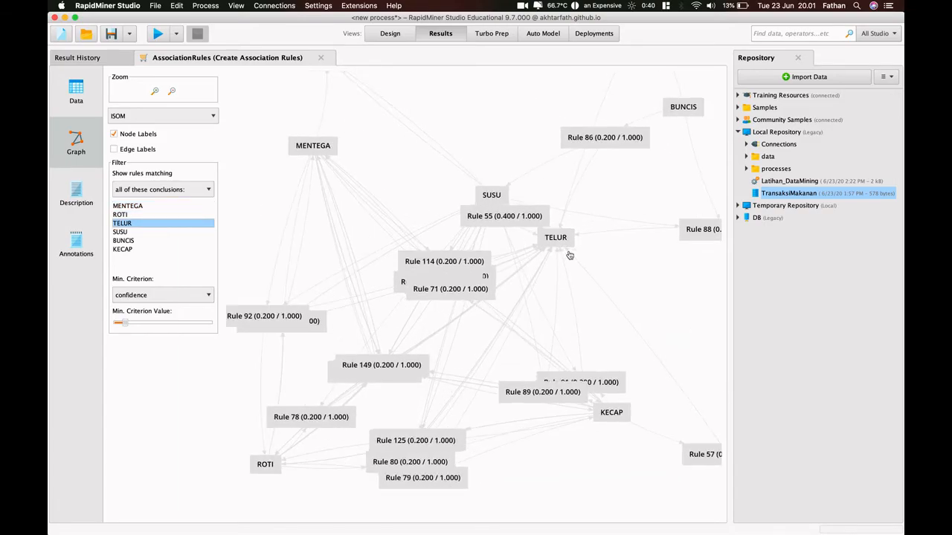
scroll(569, 255, down, 6)
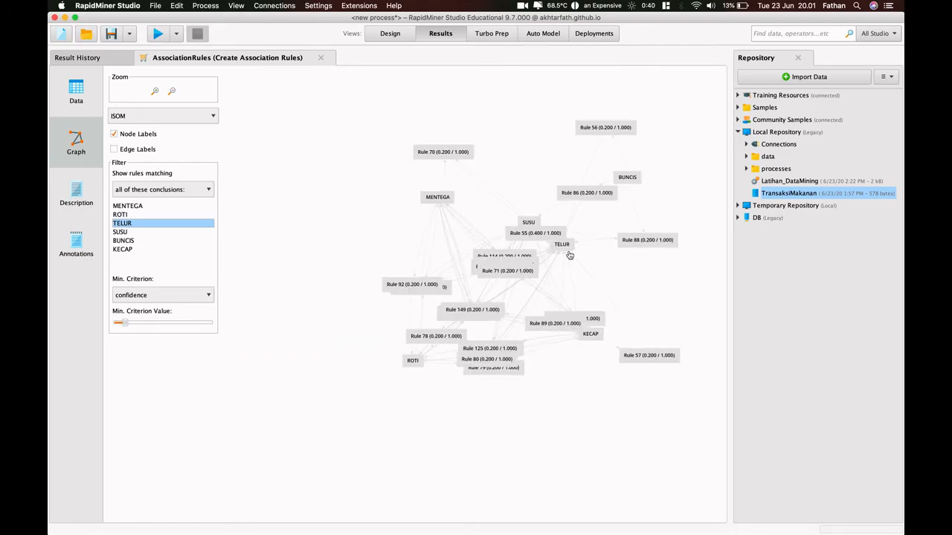
click(176, 232)
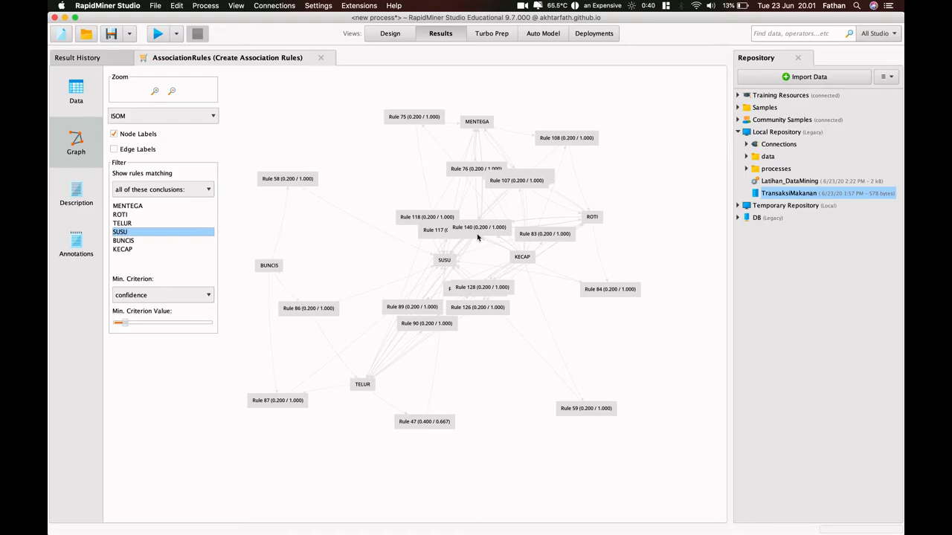
click(169, 241)
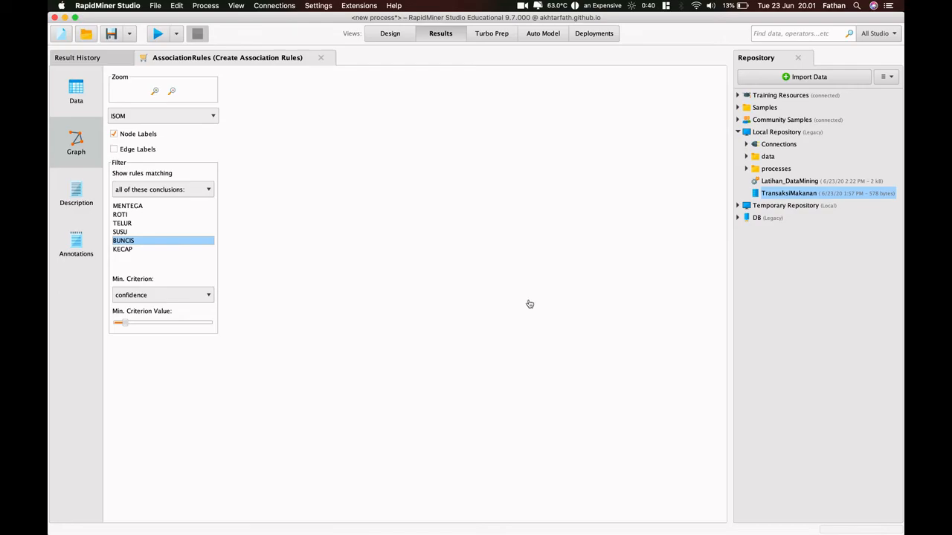
click(130, 207)
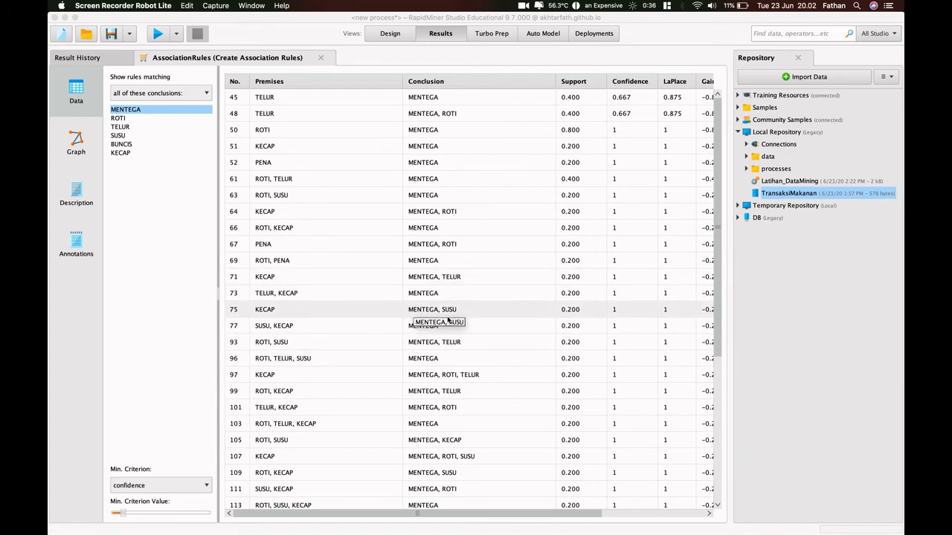
Step: Go back to the rules table and review the premises and measures of the rules concluding MENTEGA
scroll(447, 320, down, 5)
scroll(448, 163, up, 5)
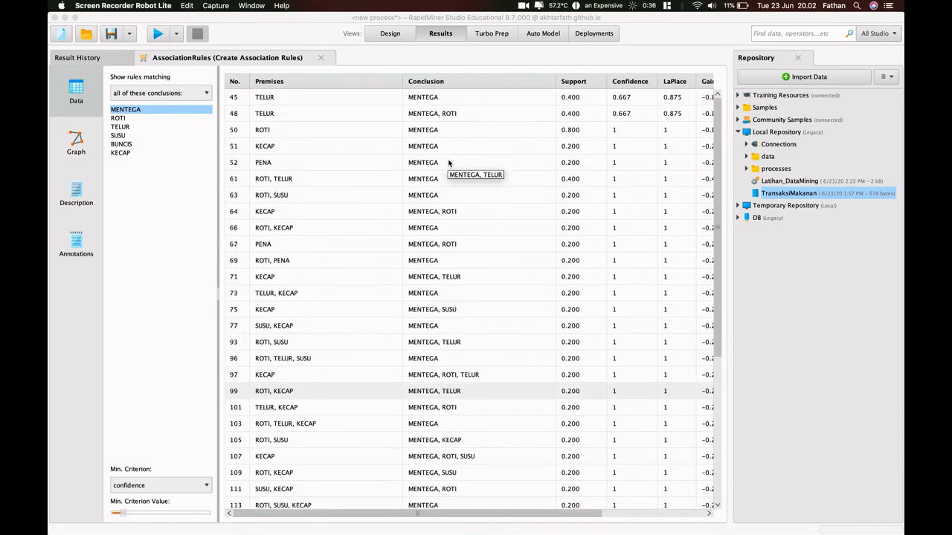
scroll(501, 192, right, 5)
scroll(361, 188, left, 5)
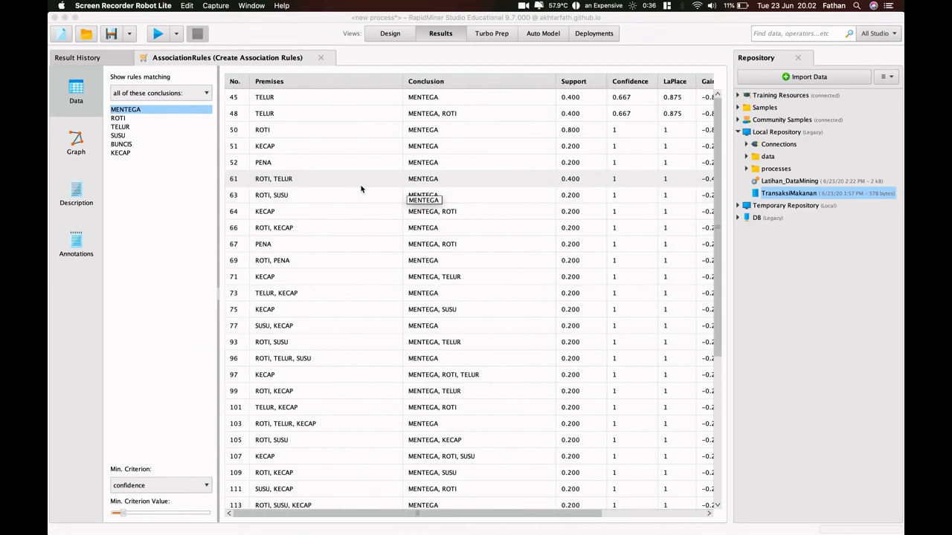